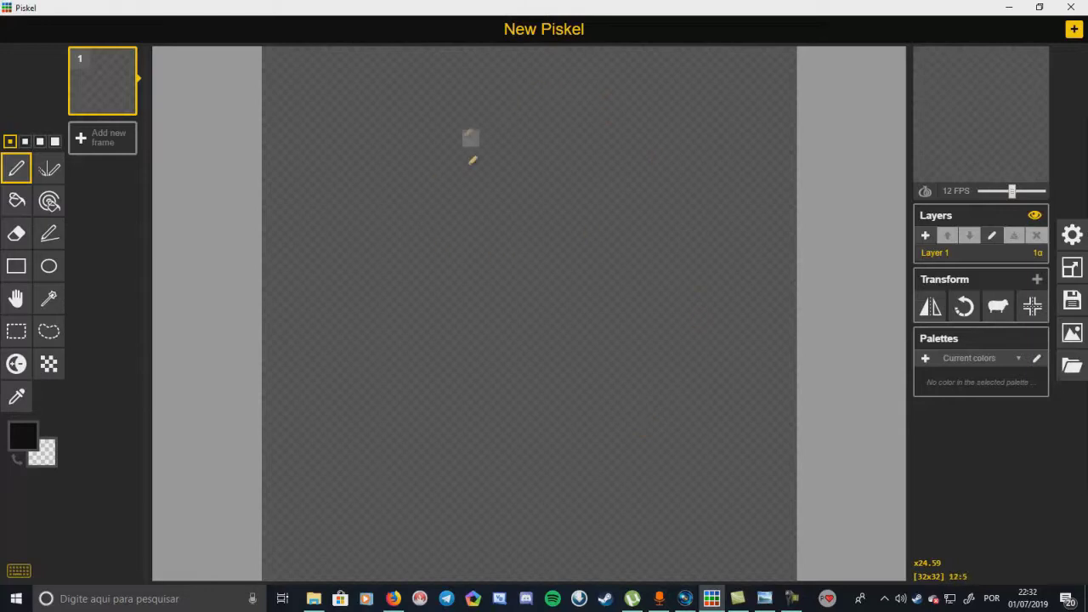
- Check the canvas resize settings and examine the Fase 1 level plan's grid, walls and marker layout
click(1069, 273)
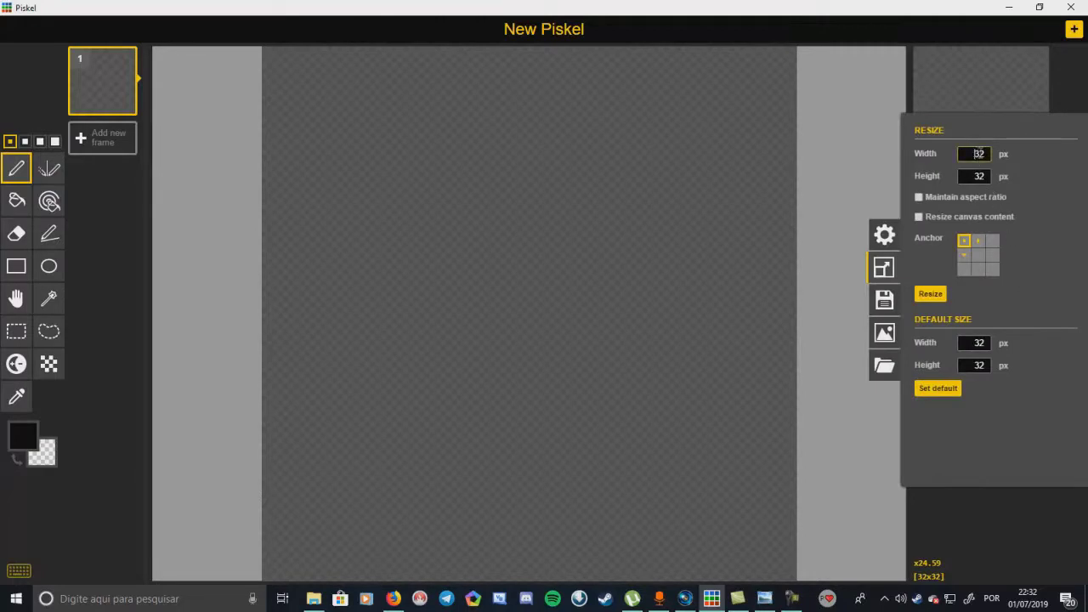
click(984, 176)
click(767, 600)
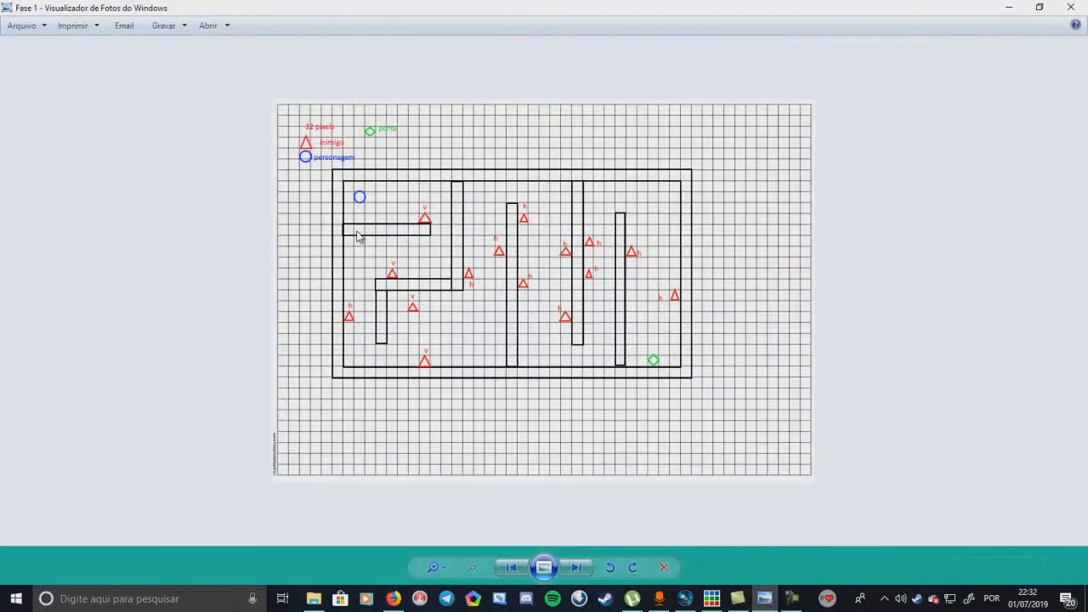
scroll(357, 237, up, 1)
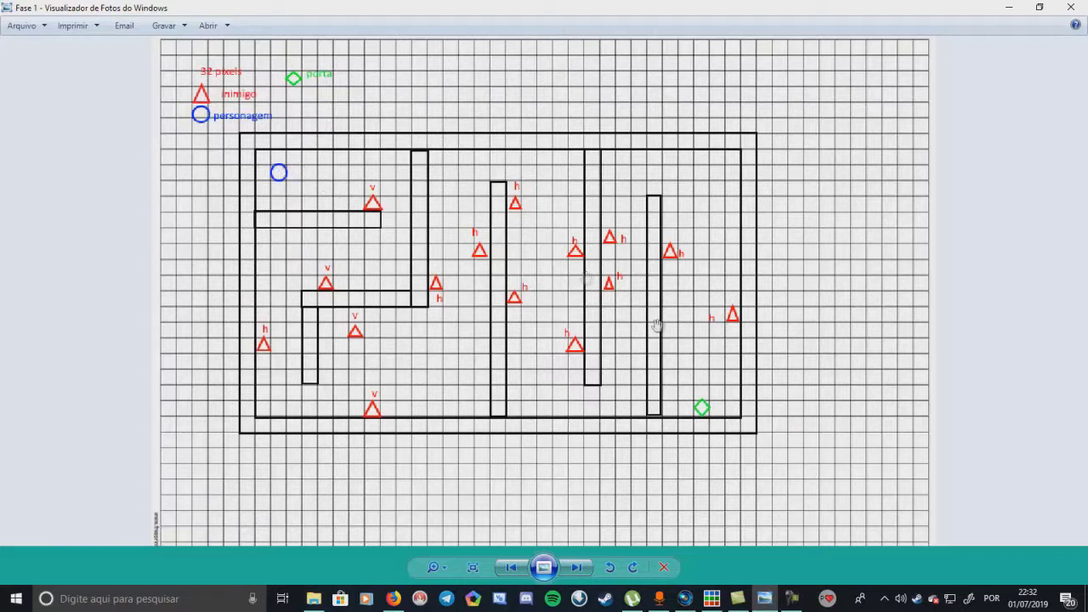
click(711, 599)
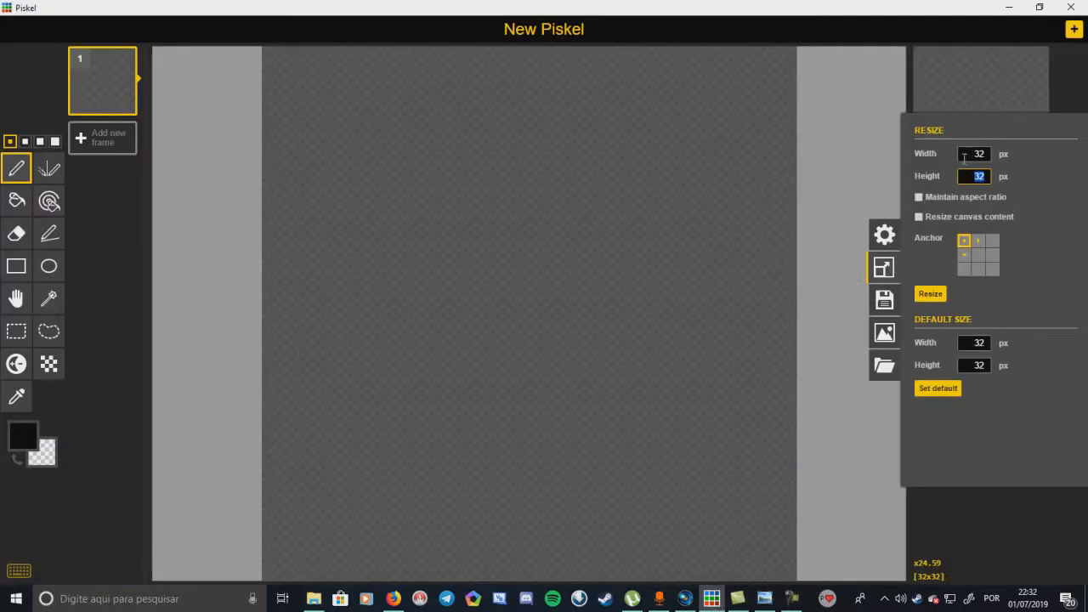
drag(971, 156, 989, 154)
click(974, 177)
drag(964, 154, 986, 154)
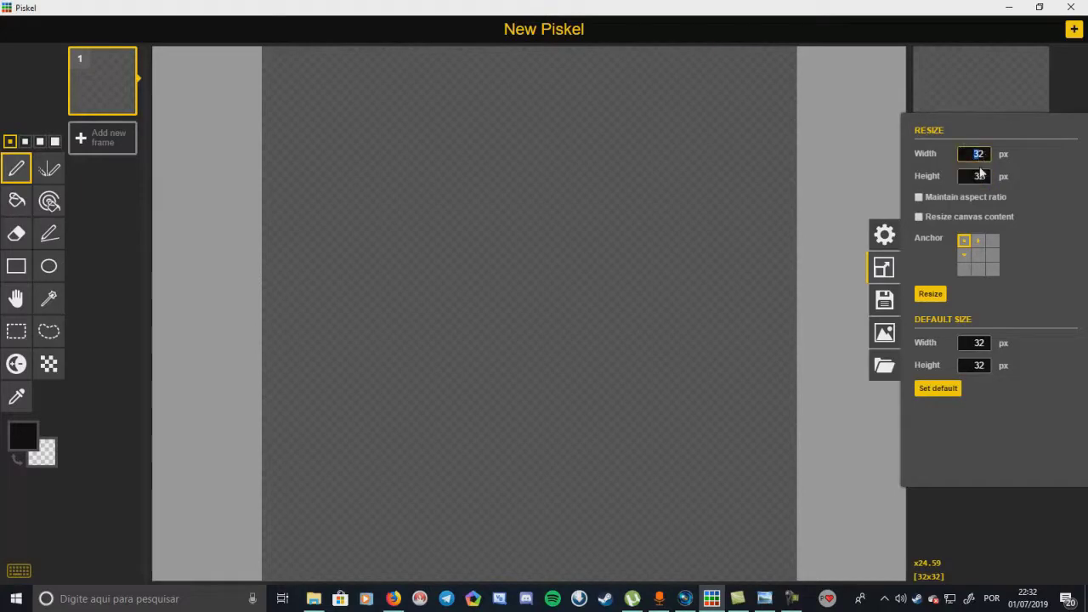
click(970, 158)
drag(973, 175, 990, 176)
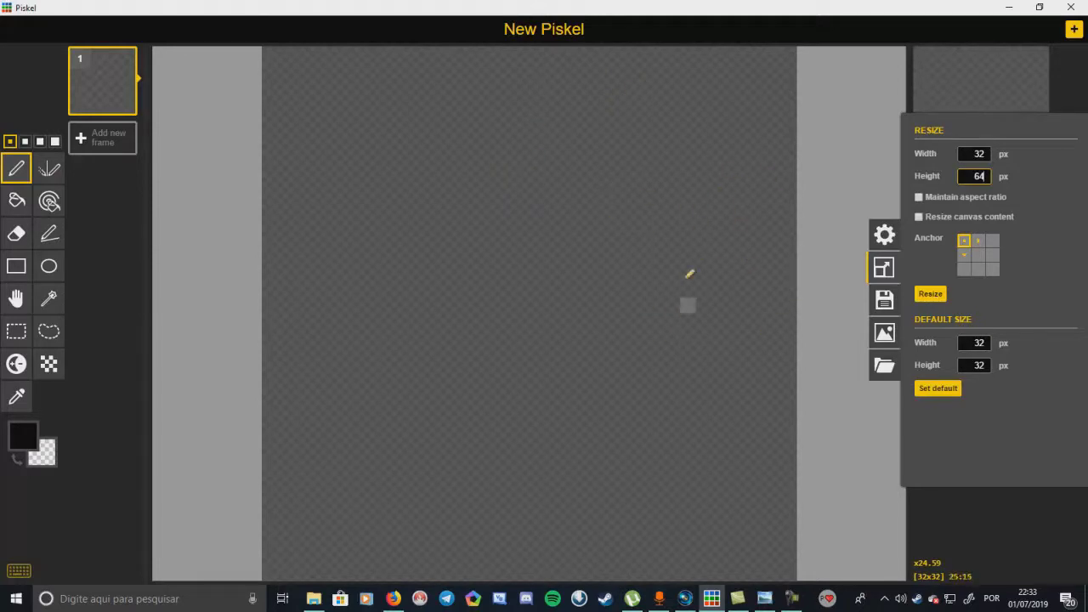
click(988, 527)
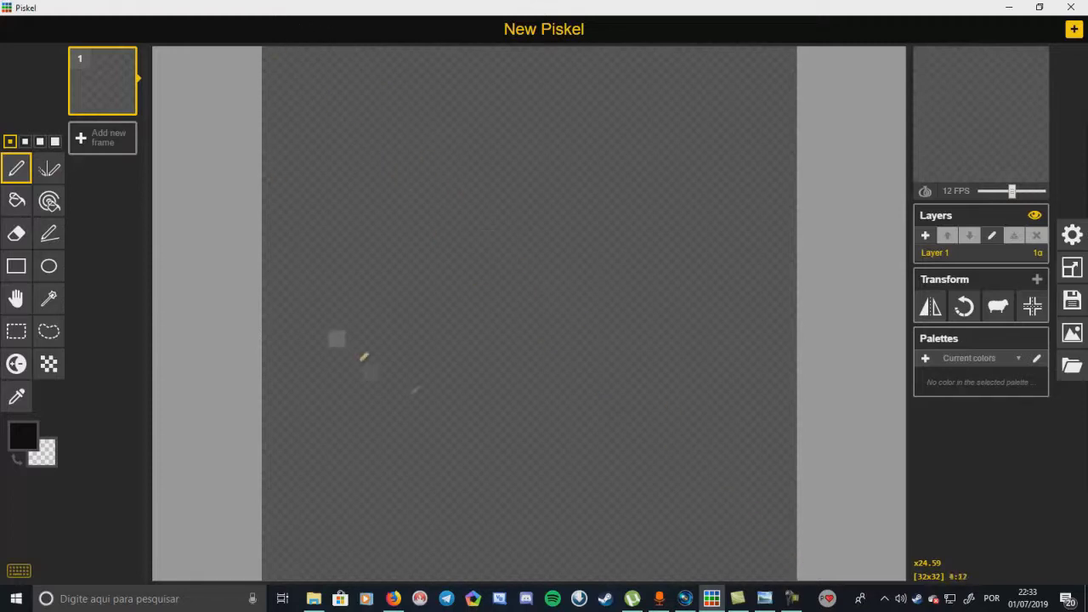
- Draw a black circle outline that fills the whole 32x32 canvas
click(49, 267)
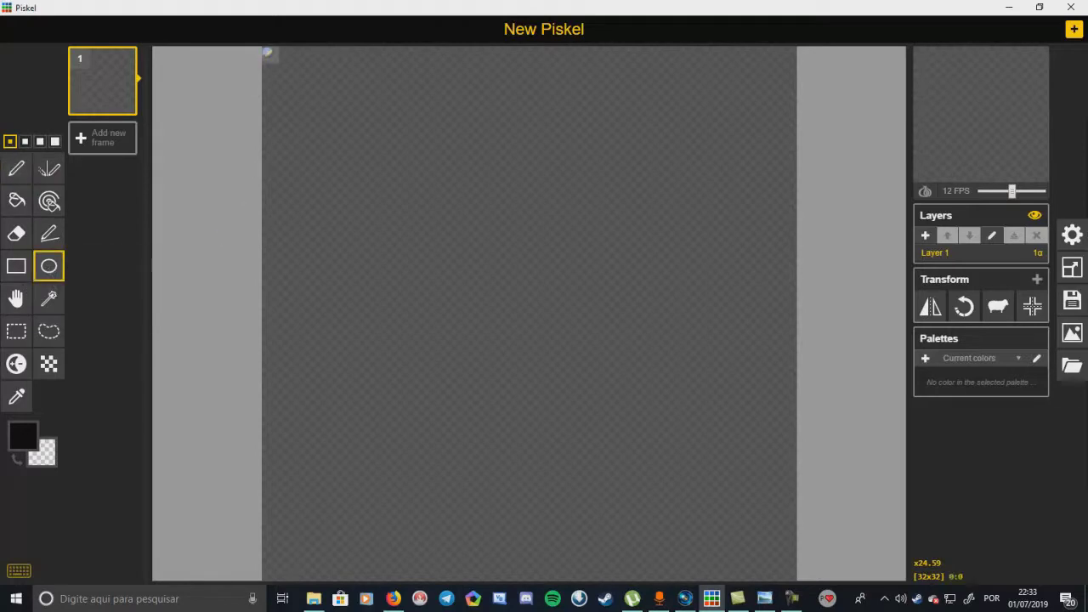
drag(272, 51, 782, 559)
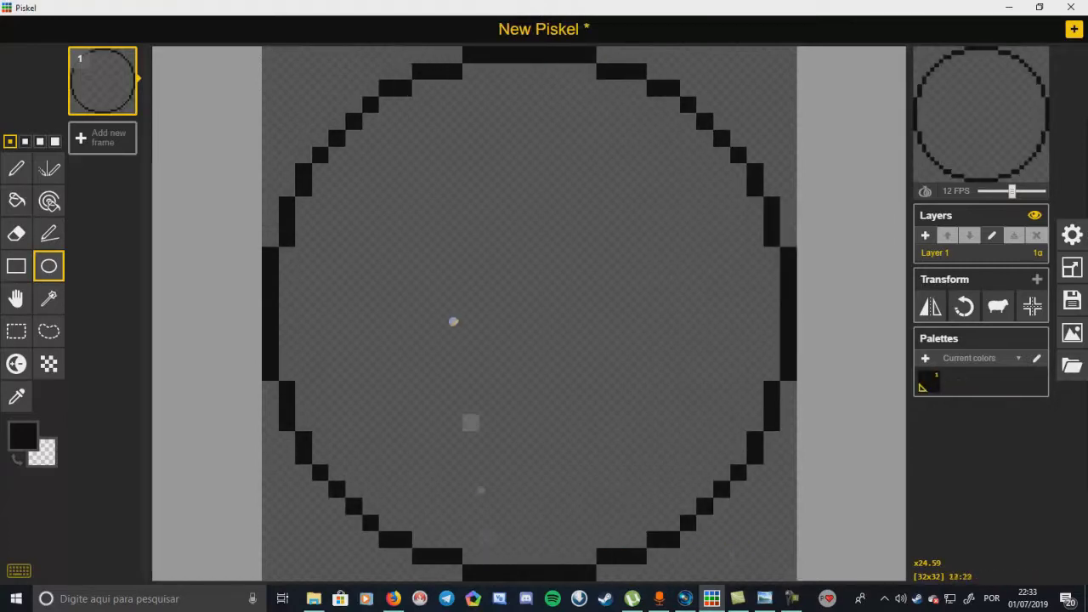
scroll(717, 151, down, 2)
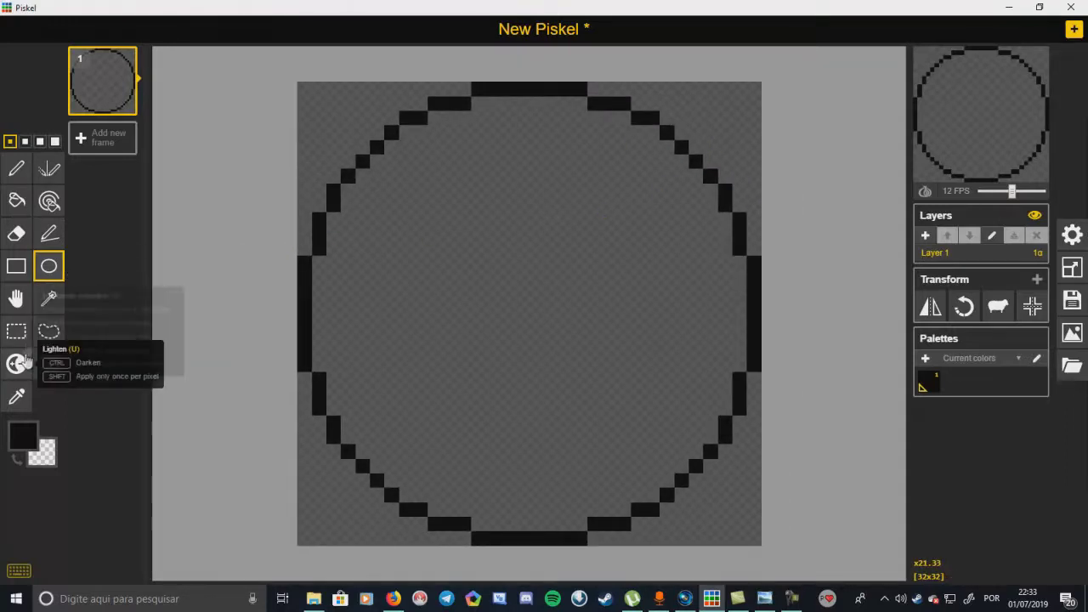
- Fill the inside of the circle with blue #0c26e8, keeping the outline black
click(20, 206)
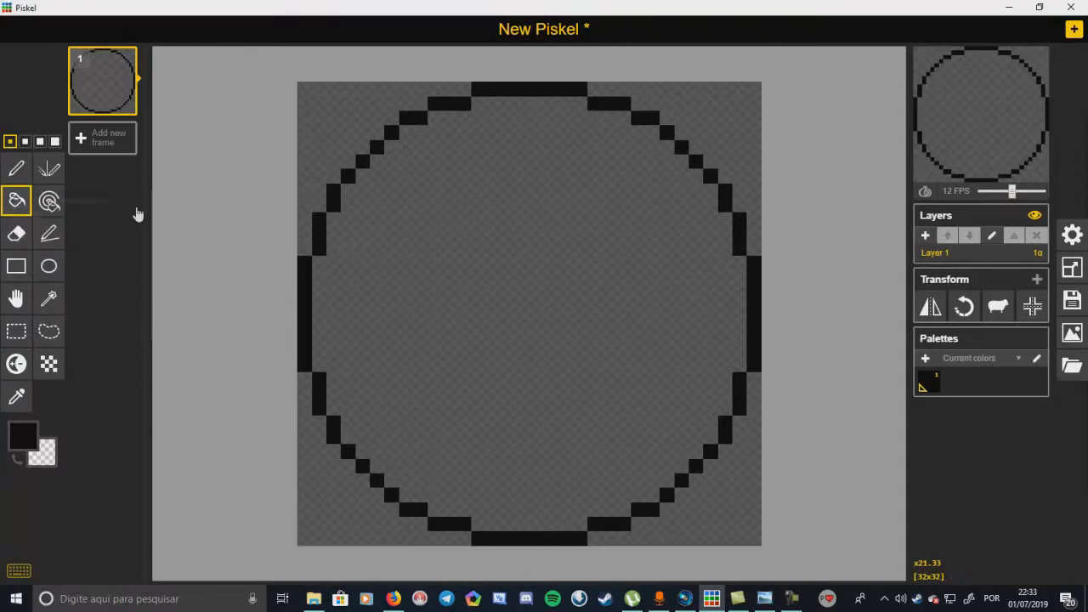
click(21, 445)
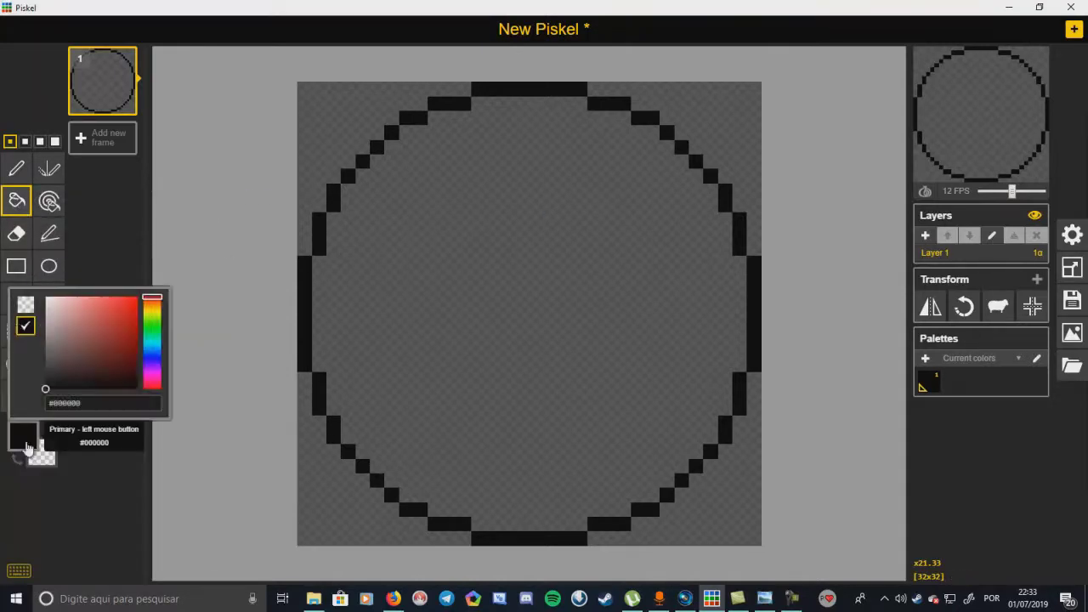
click(152, 358)
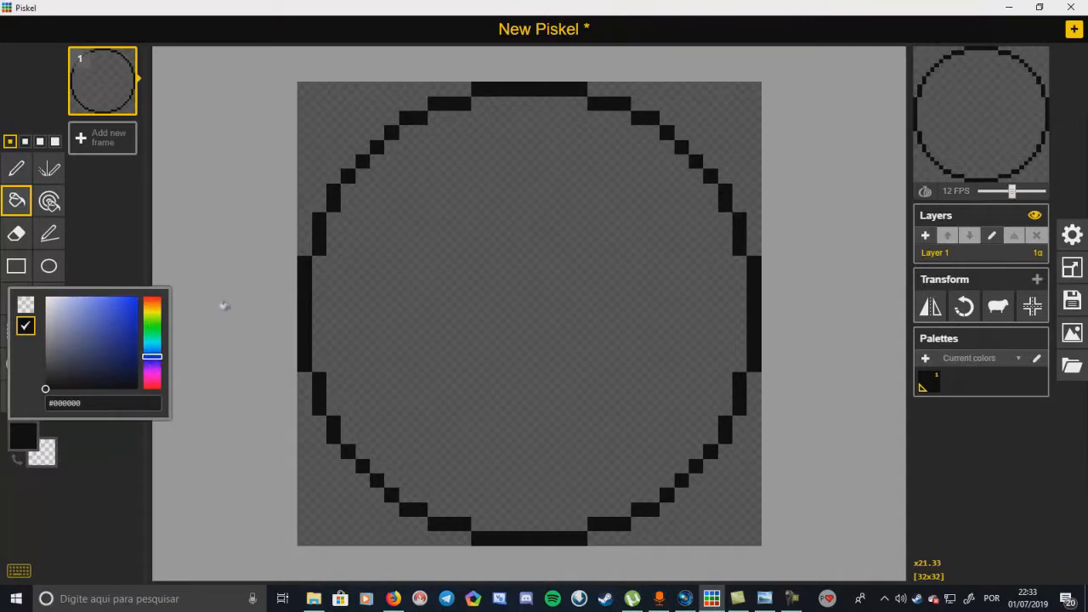
click(362, 277)
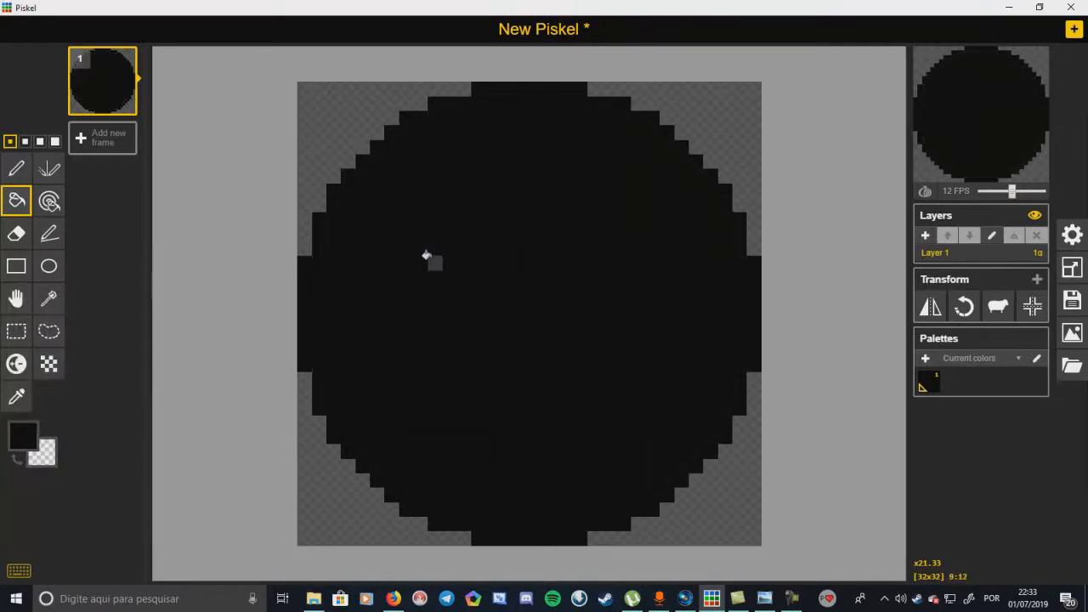
key(ctrl+z)
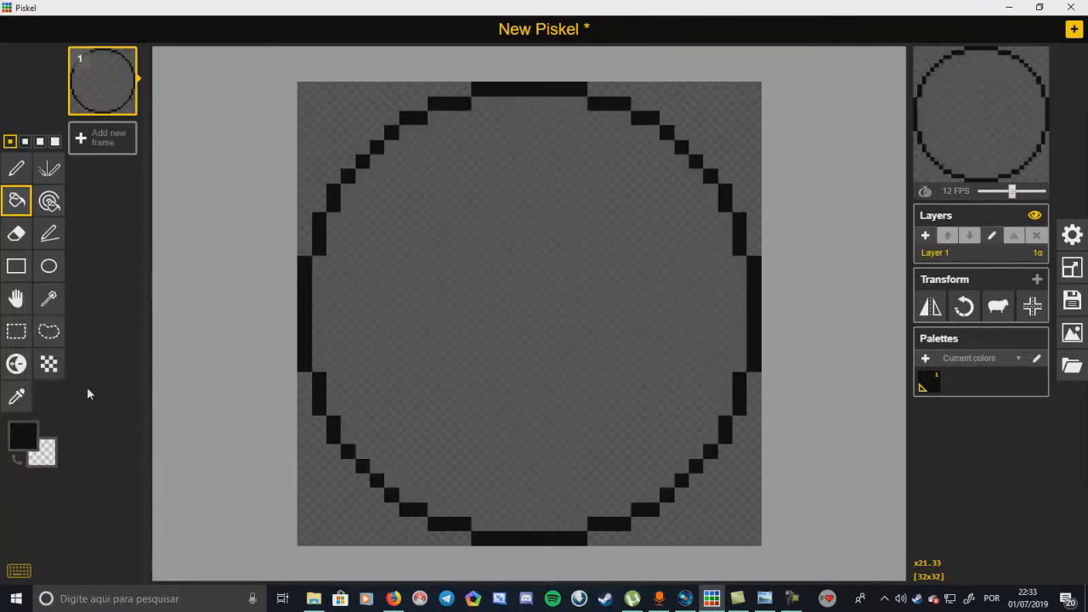
click(20, 440)
click(132, 306)
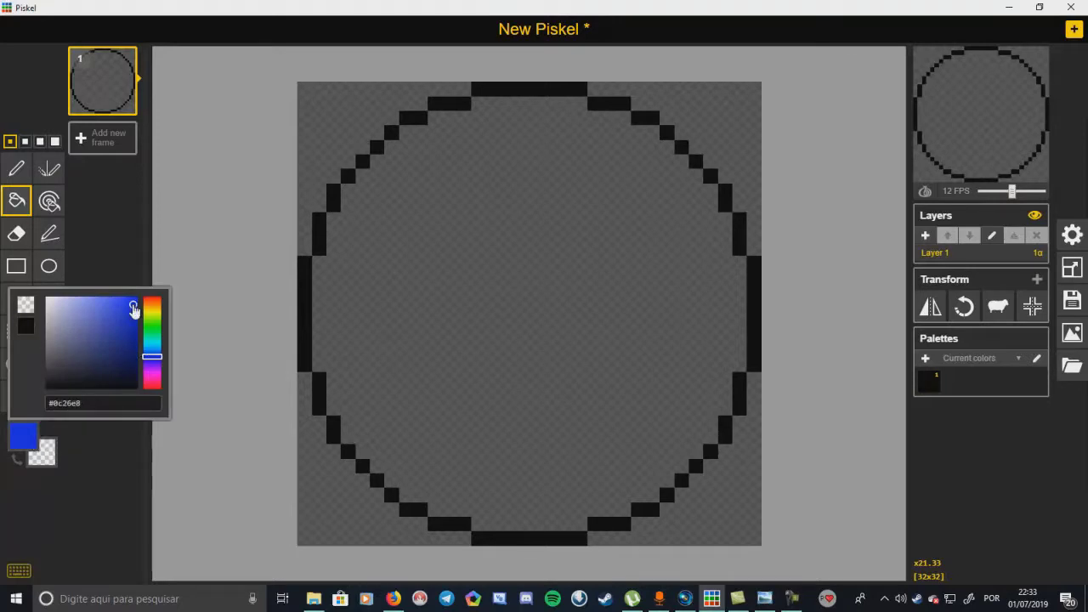
click(135, 266)
click(459, 221)
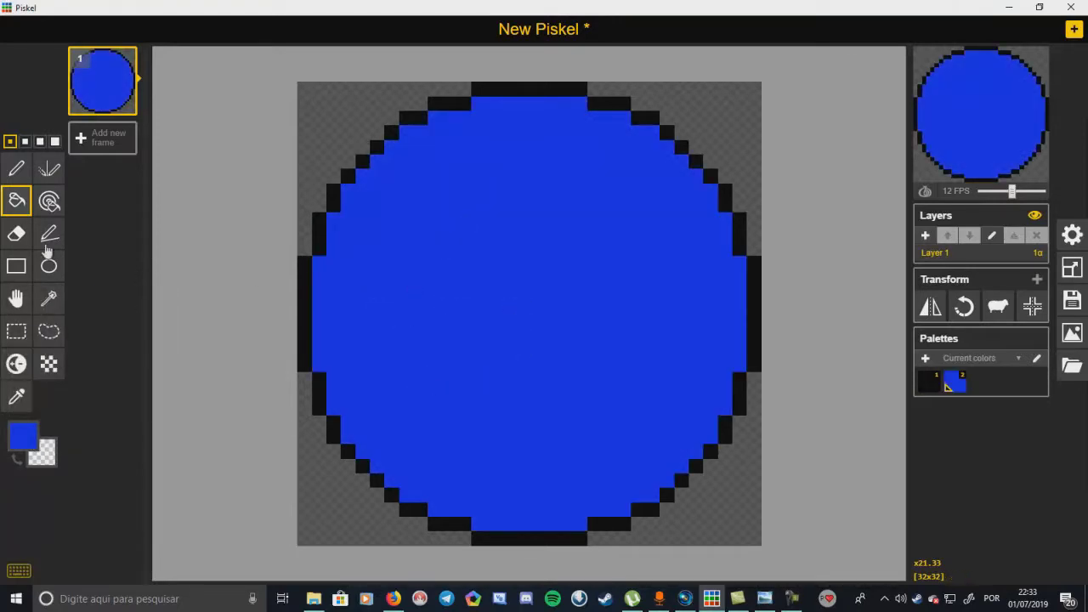
- Draw two black rectangular eyes, about 3 by 6 pixels each, and a curved black smile on the blue face
click(16, 168)
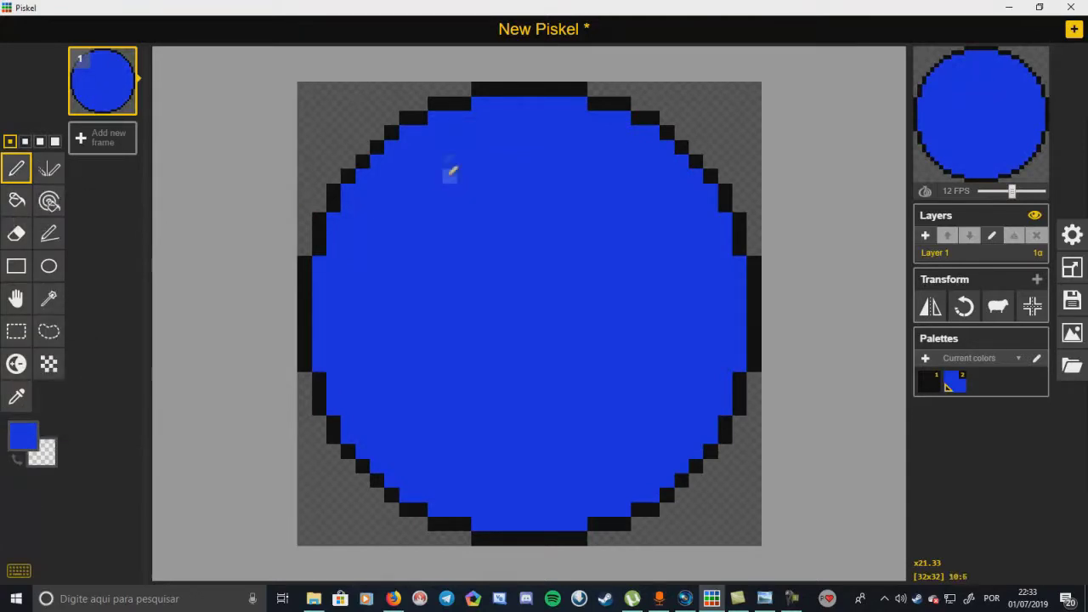
click(23, 436)
click(43, 321)
click(464, 176)
mouse_move(464, 180)
mouse_down()
mouse_move(484, 240)
mouse_move(451, 182)
mouse_up()
mouse_move(580, 175)
mouse_down()
mouse_move(569, 247)
mouse_move(595, 246)
mouse_move(578, 204)
mouse_up()
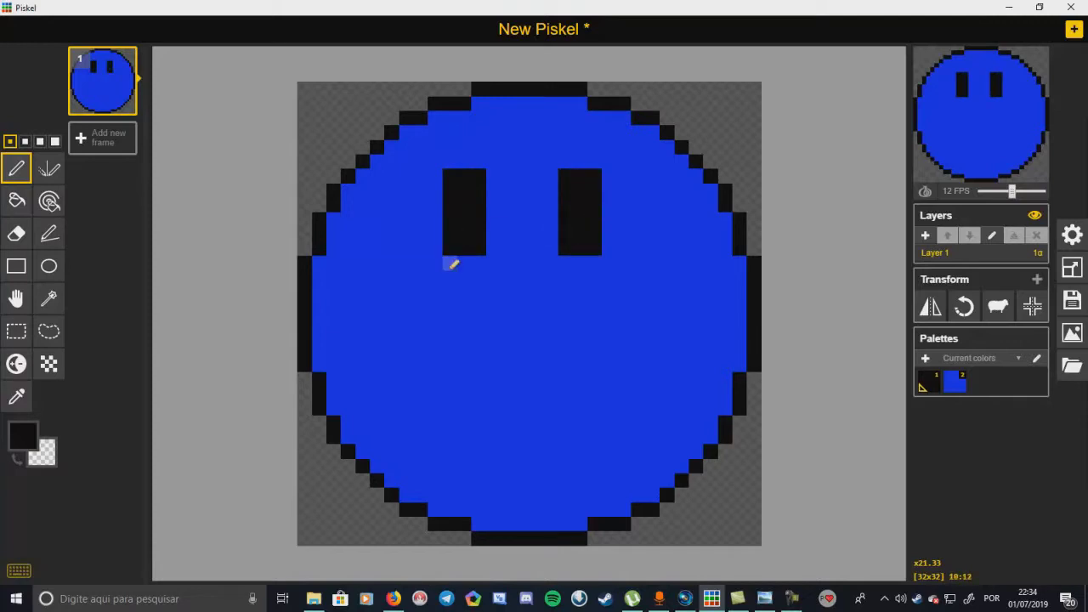
mouse_move(421, 350)
mouse_down()
mouse_move(655, 352)
mouse_move(606, 369)
mouse_move(601, 393)
mouse_move(625, 348)
mouse_up()
- Paint a lighter blue highlight along the upper-left inner edge of the face, above the eyes
click(23, 436)
click(25, 325)
click(145, 323)
mouse_move(145, 323)
mouse_down()
mouse_move(127, 315)
mouse_move(141, 308)
mouse_up()
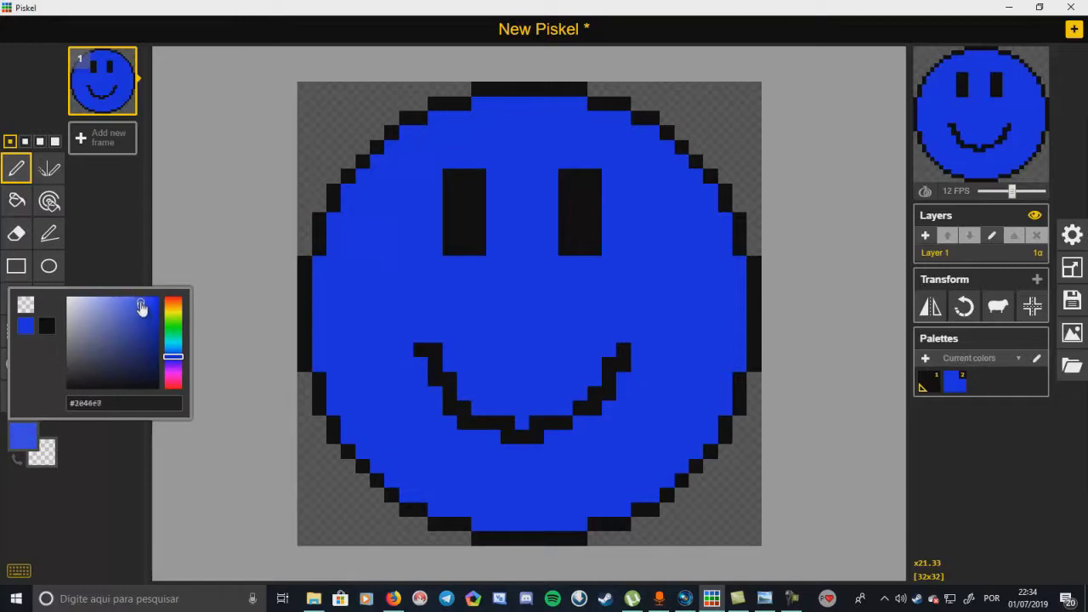
mouse_move(583, 103)
mouse_down()
mouse_move(487, 100)
mouse_move(573, 117)
mouse_move(441, 116)
mouse_move(631, 131)
mouse_move(406, 135)
mouse_move(363, 179)
mouse_move(376, 180)
mouse_move(355, 191)
mouse_move(388, 185)
mouse_move(352, 203)
mouse_move(379, 202)
mouse_move(408, 151)
mouse_move(425, 145)
mouse_move(406, 184)
mouse_move(432, 144)
mouse_move(423, 169)
mouse_move(452, 148)
mouse_move(604, 141)
mouse_move(522, 160)
mouse_move(425, 162)
mouse_move(434, 172)
mouse_move(548, 158)
mouse_move(498, 170)
mouse_up()
- Shade the top row of the left eye dark grey and paint the lower part of both eyes white
click(23, 436)
click(66, 376)
drag(448, 181, 480, 176)
click(23, 436)
click(69, 299)
drag(451, 232, 464, 216)
drag(586, 242, 583, 217)
click(579, 205)
click(463, 205)
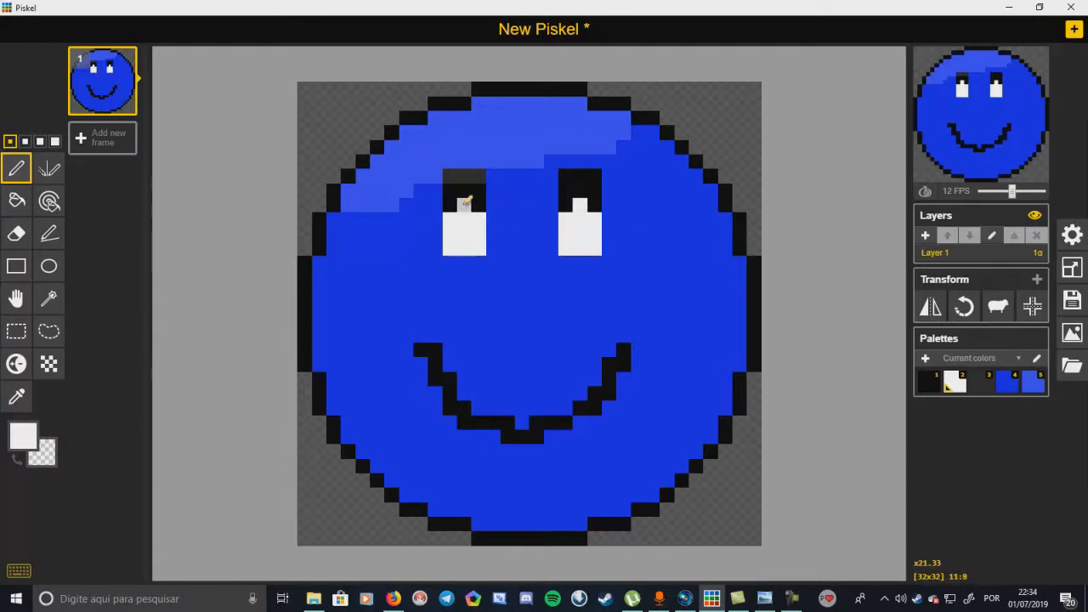
- Pick a brown colour and paint a narrow vertical pupil in the middle of each eye
click(22, 436)
click(174, 307)
click(149, 350)
drag(463, 202, 463, 221)
drag(579, 203, 578, 221)
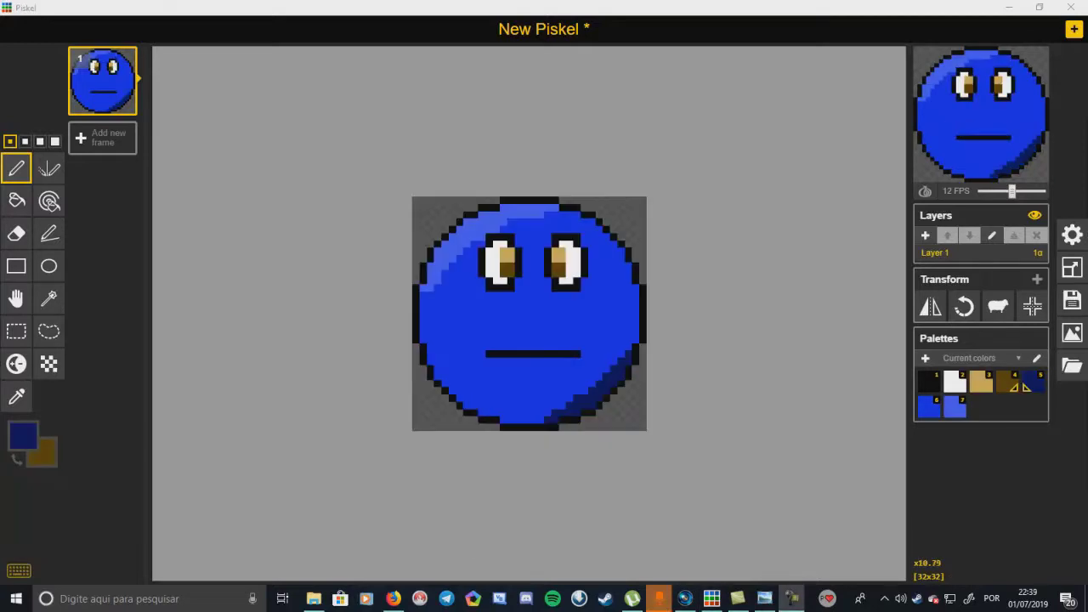
- Start exporting the sprite as a PNG at 32.0x scale, 1024 x 1024 pixels
scroll(459, 302, up, 3)
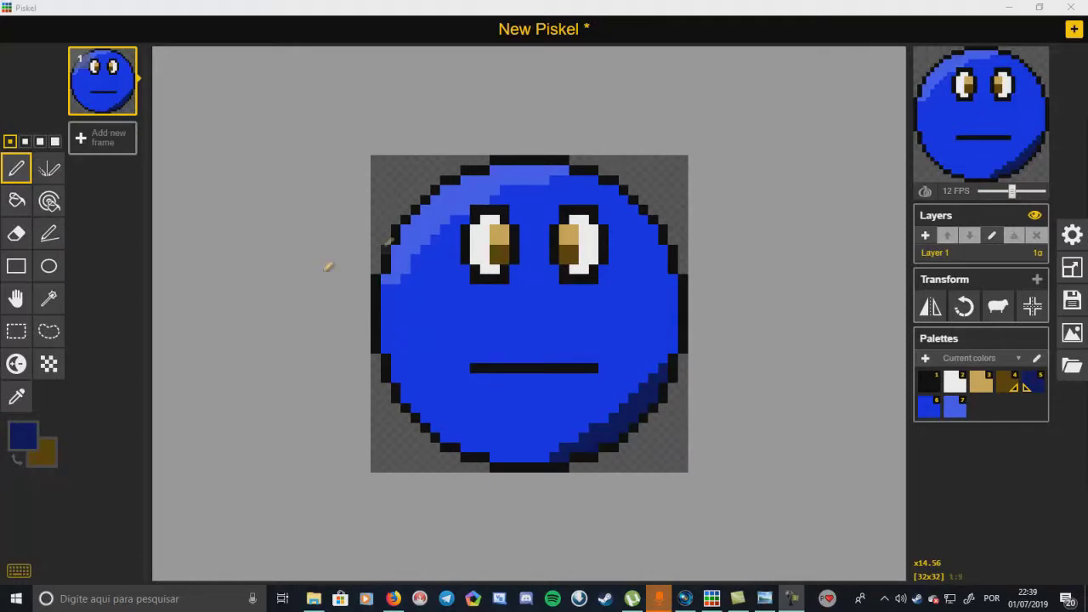
scroll(292, 377, down, 1)
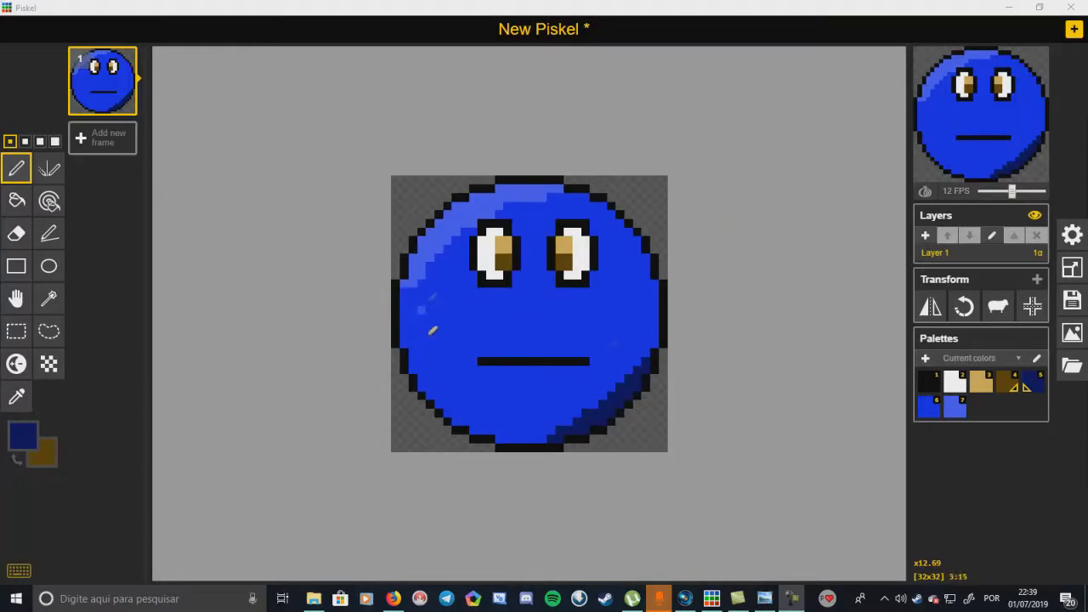
click(1072, 332)
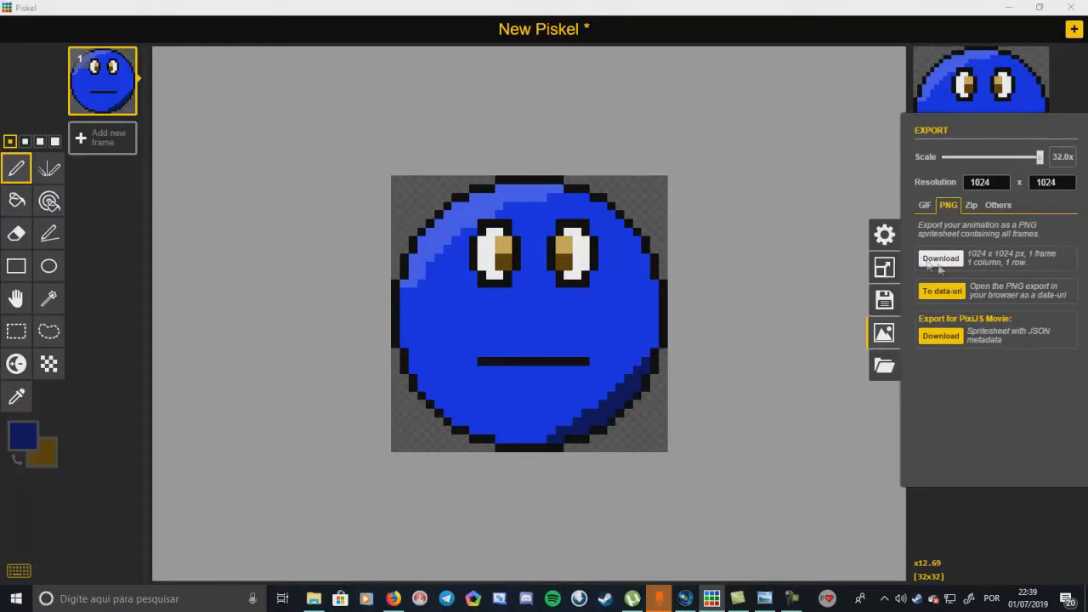
click(940, 261)
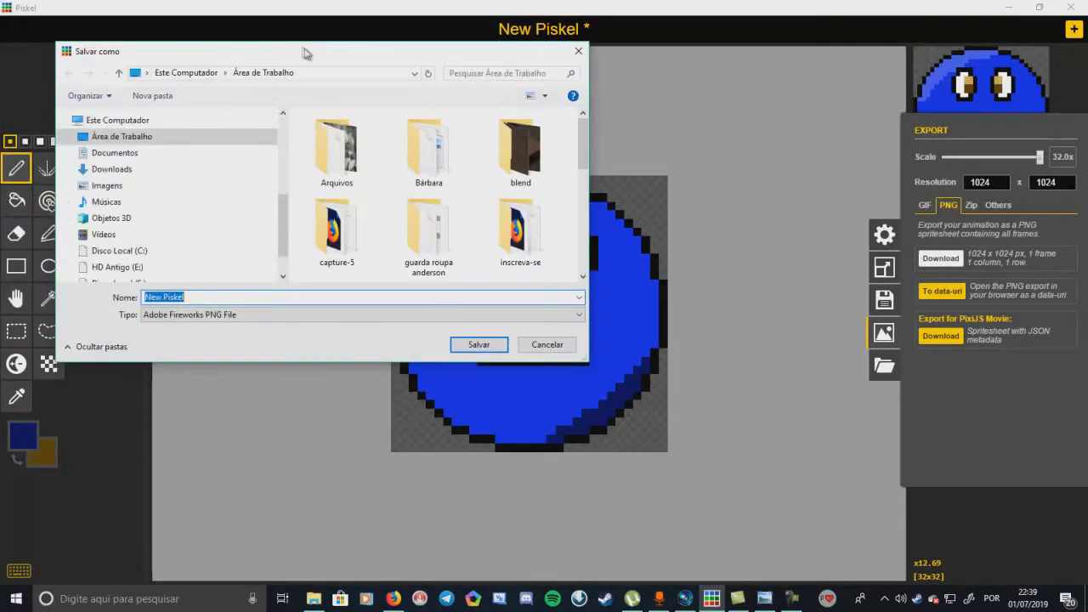
- Create a folder named "Primeiro jogo" on the desktop (Área de Trabalho) for the exported file
click(157, 141)
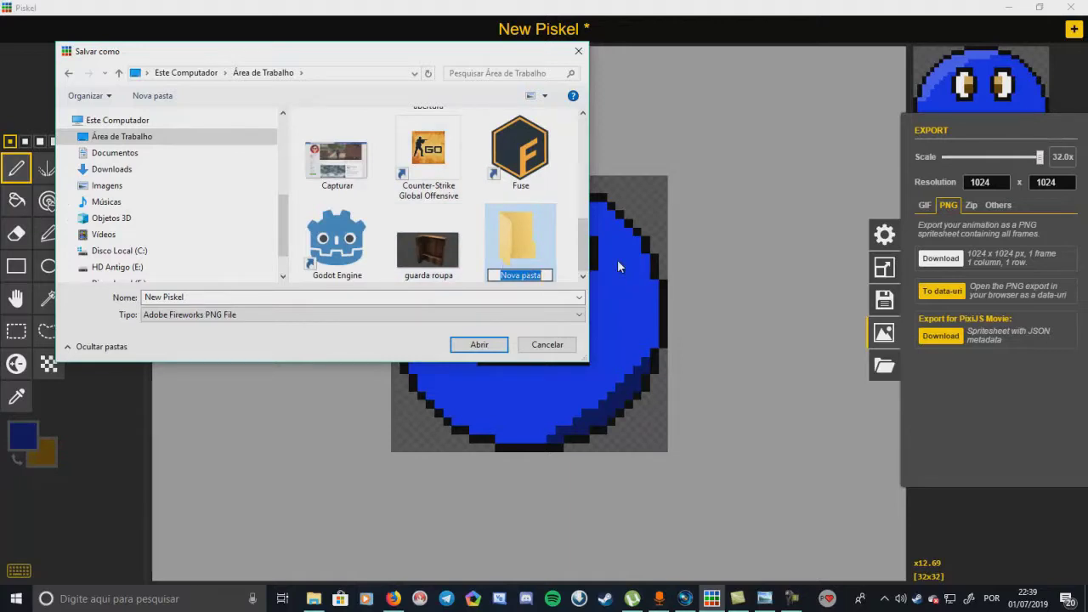
text(Primeir)
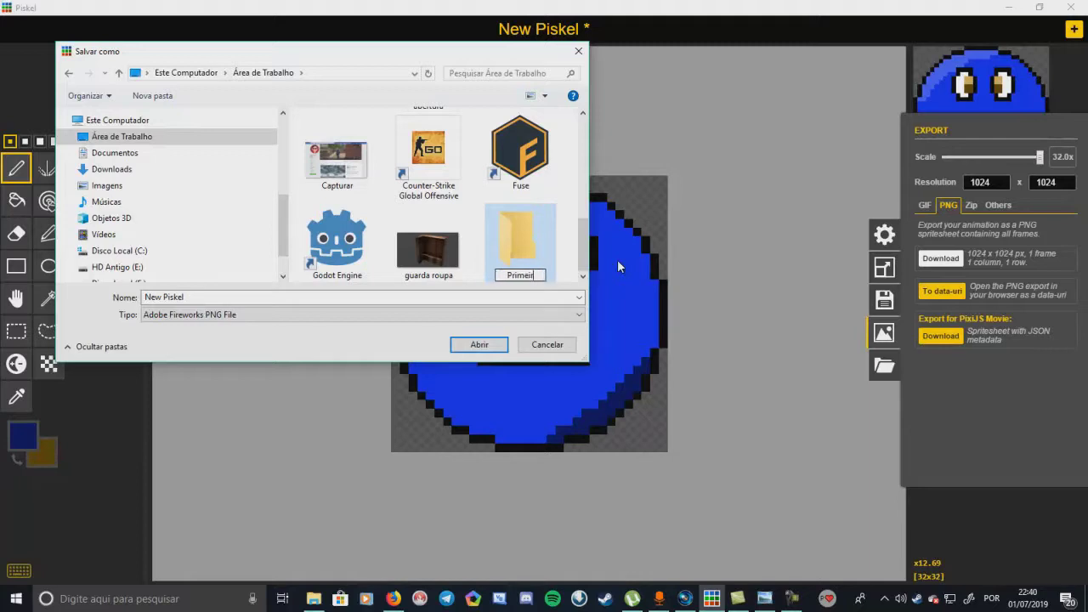
text(o jogo)
click(463, 347)
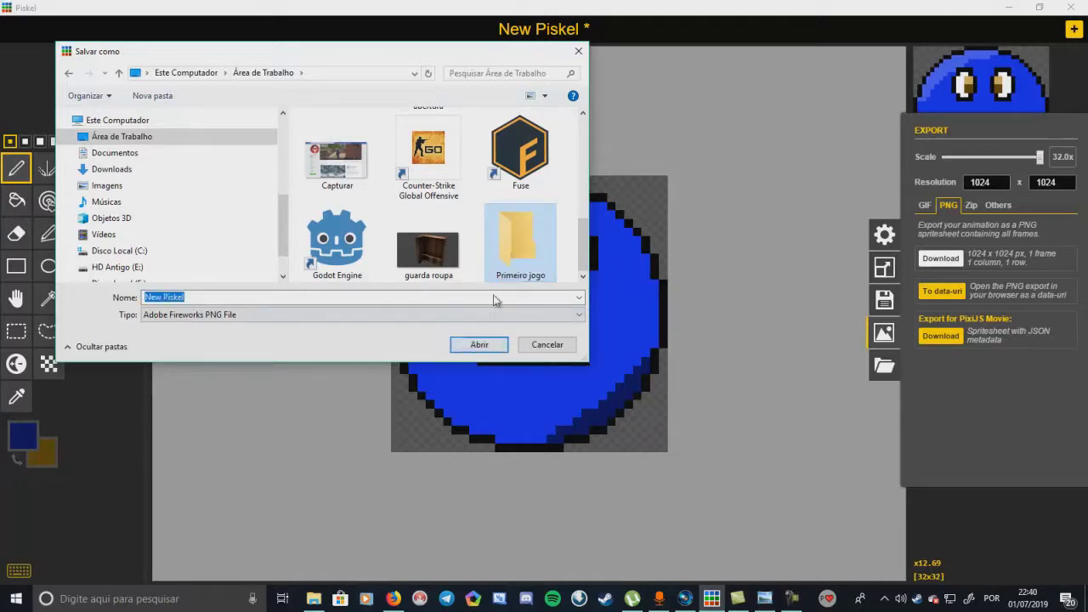
click(696, 317)
- Create a subfolder named "Sprites" inside "Primeiro jogo" and open it as the save location
double_click(520, 246)
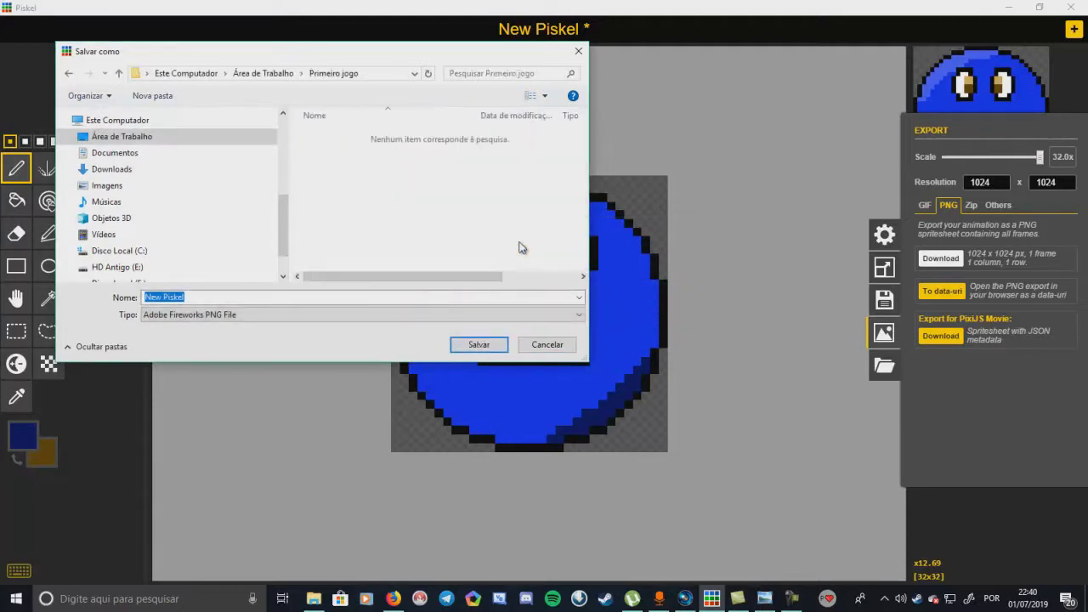
click(154, 97)
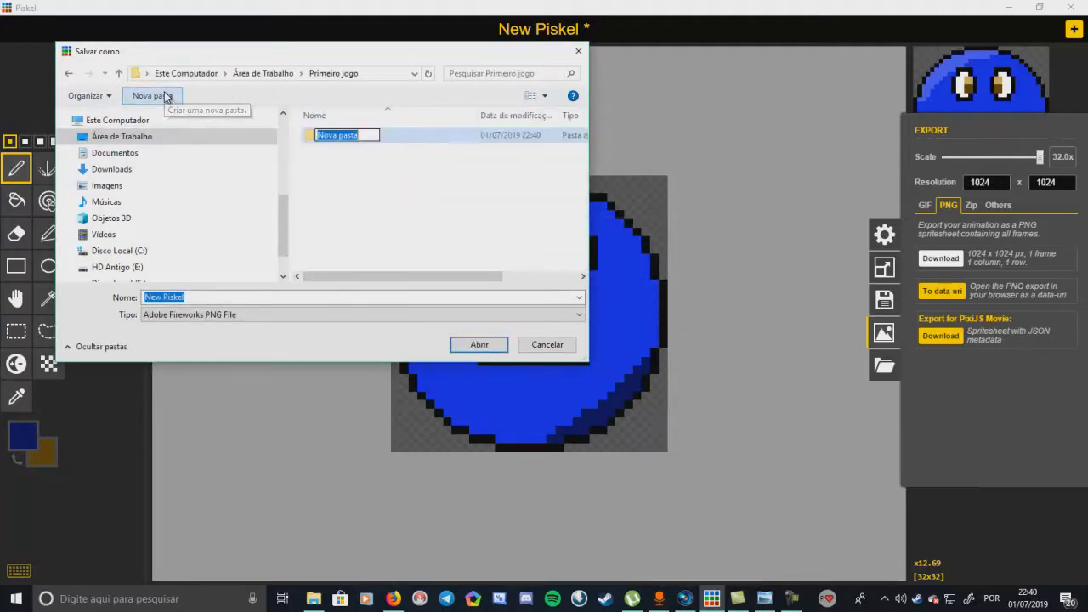
text(Sprites)
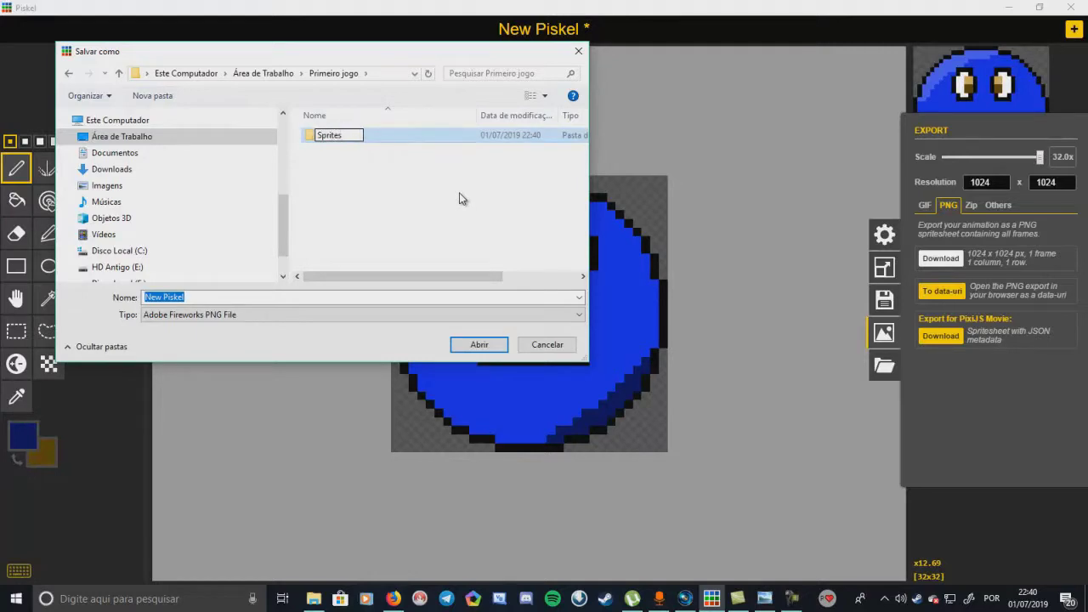
click(369, 161)
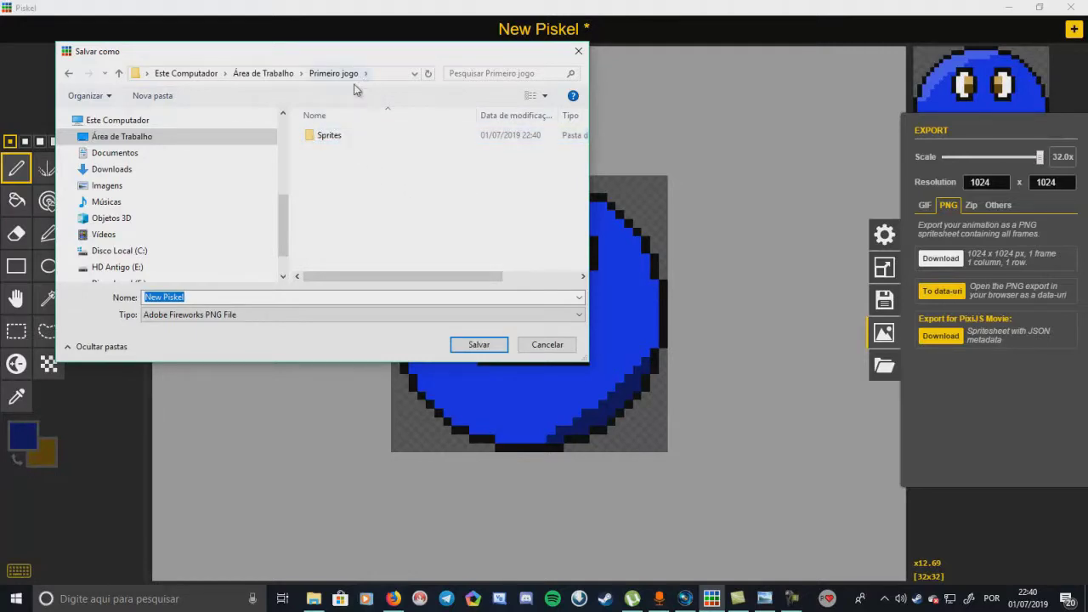
click(367, 140)
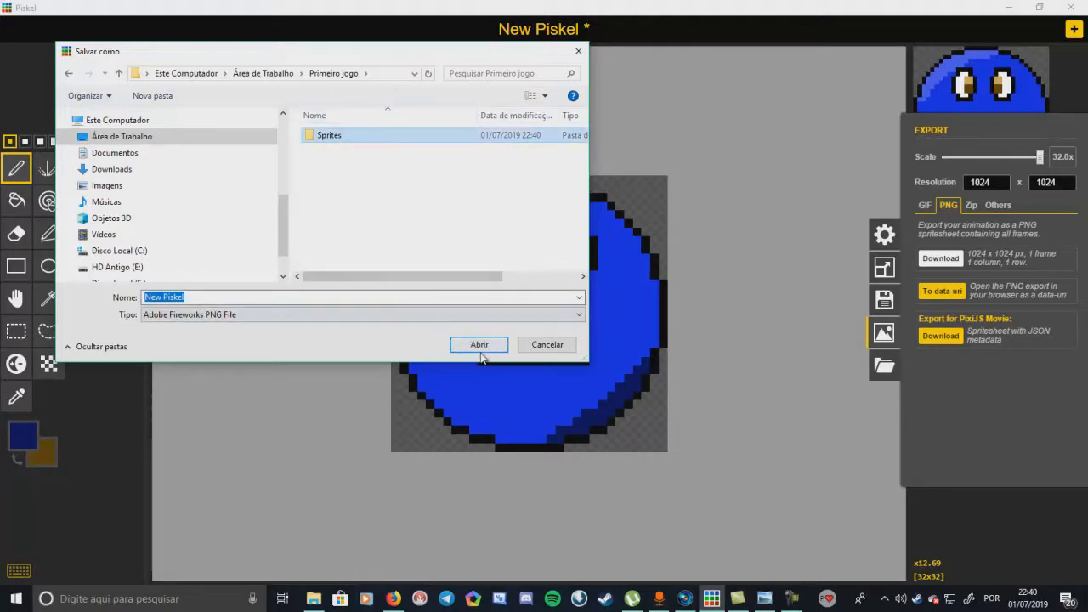
click(479, 344)
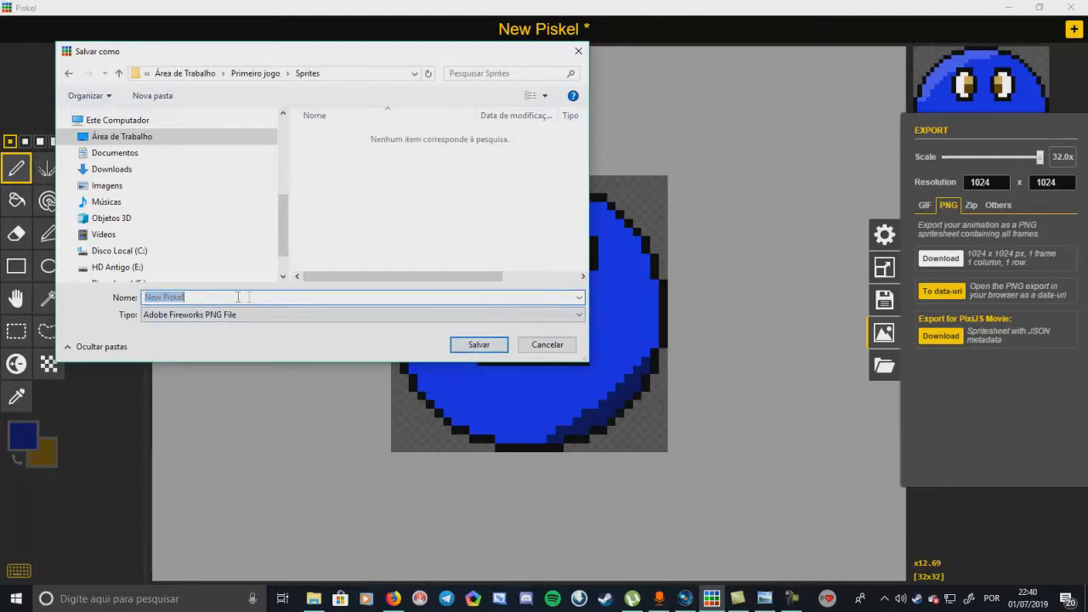
- Save the exported PNG under the name "Personagem" in the Sprites folder
text(Personagem)
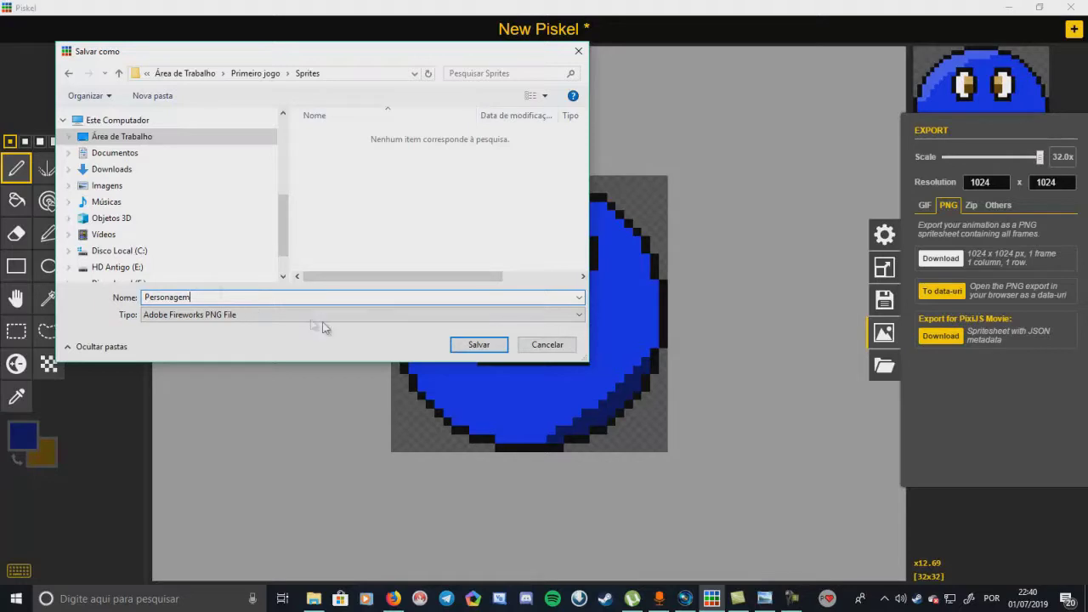
click(468, 345)
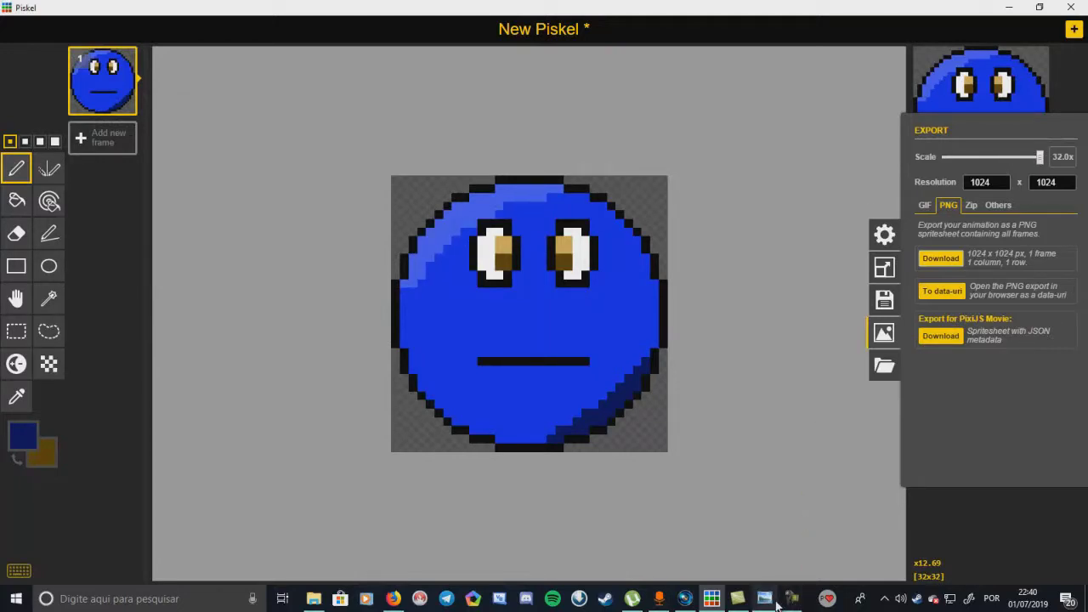
- Switch to the "Fase 1" level plan image to check which sprites are needed, and return to Piskel
mouse_move(775, 604)
click(773, 569)
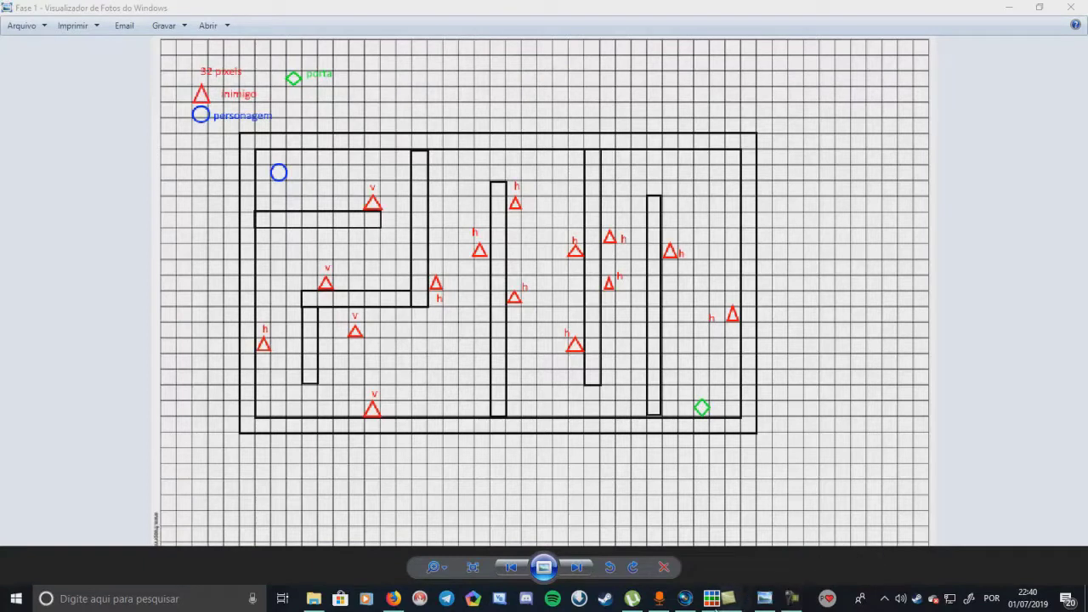
click(712, 599)
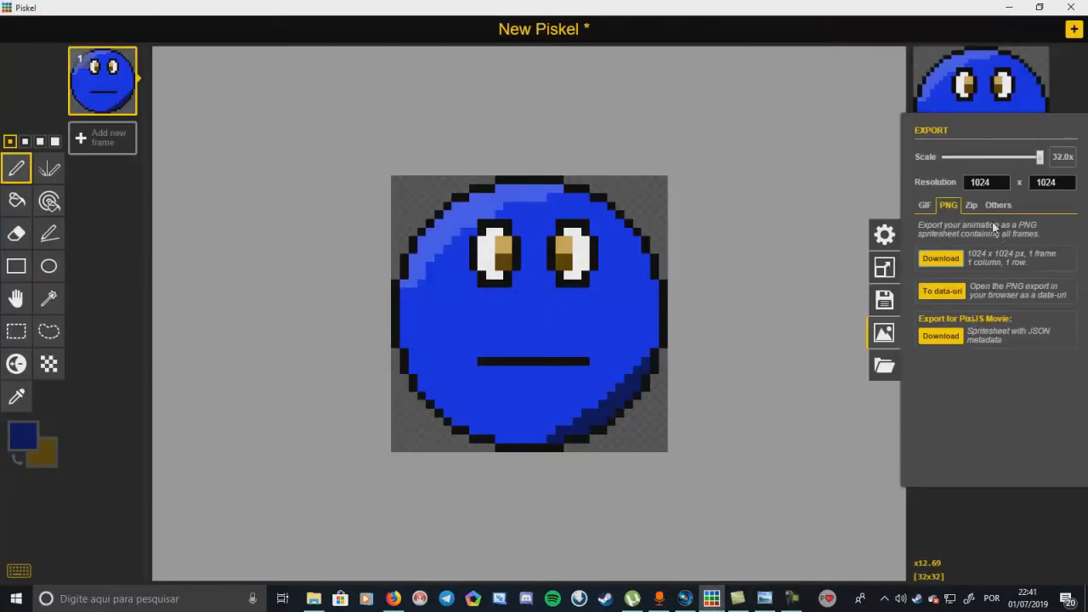
- Close the export settings and create a new blank sprite in a maximized window
click(875, 163)
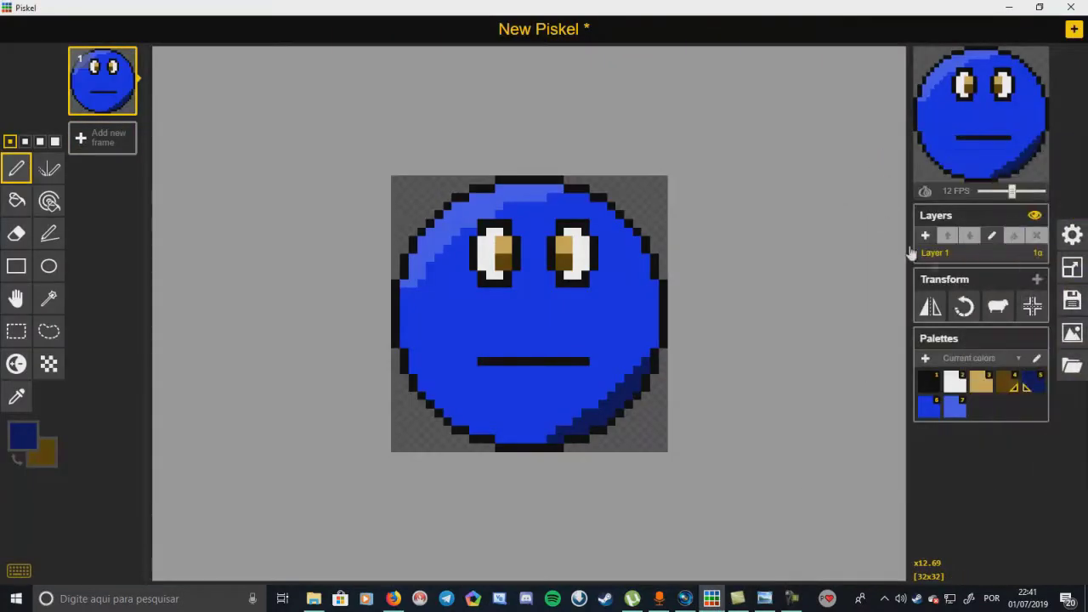
click(1073, 235)
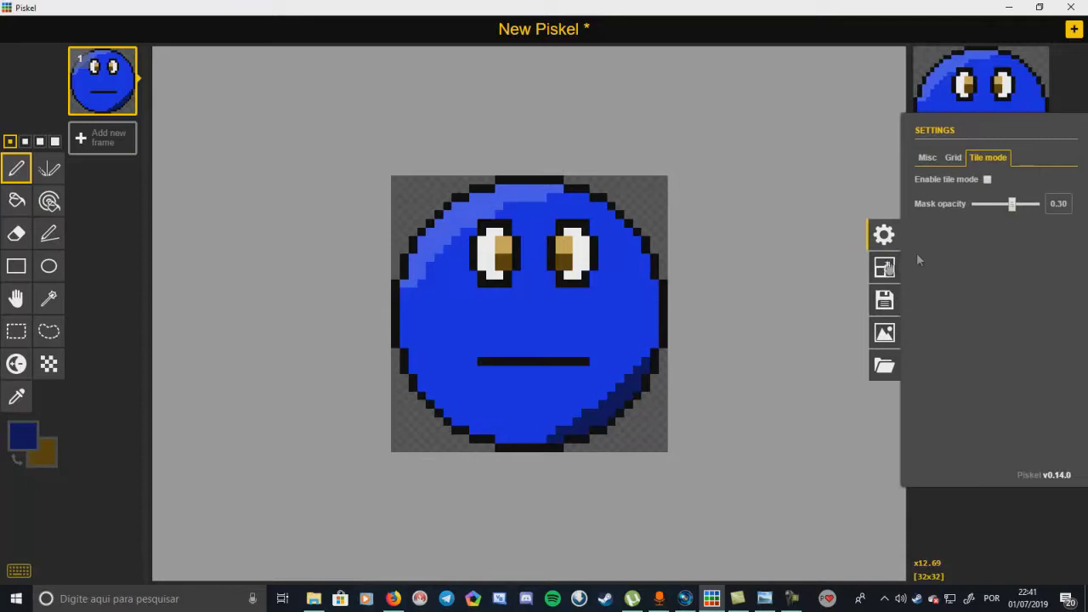
click(894, 471)
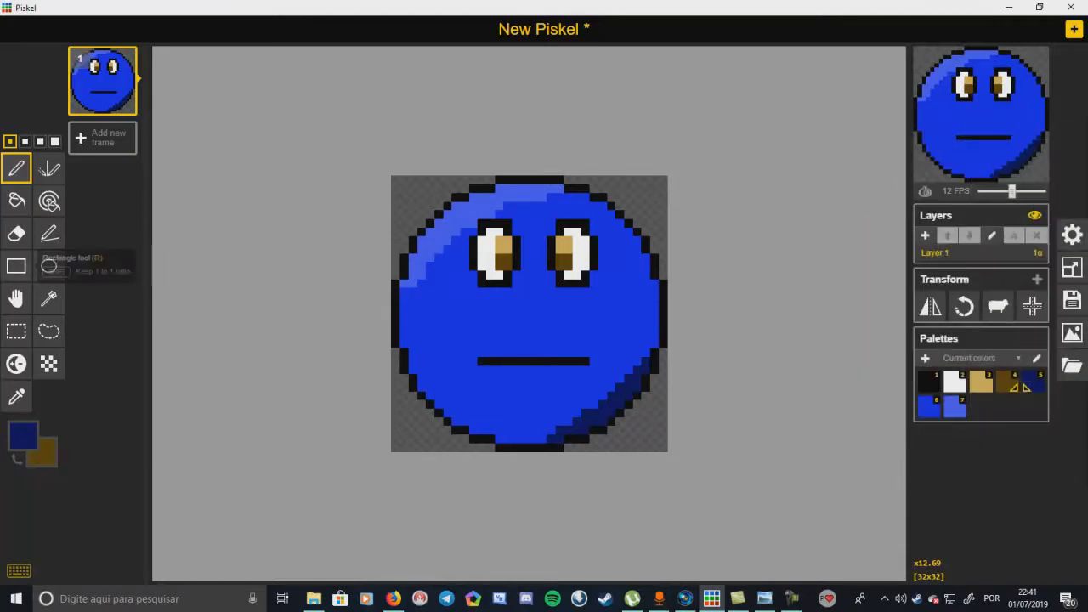
click(1073, 30)
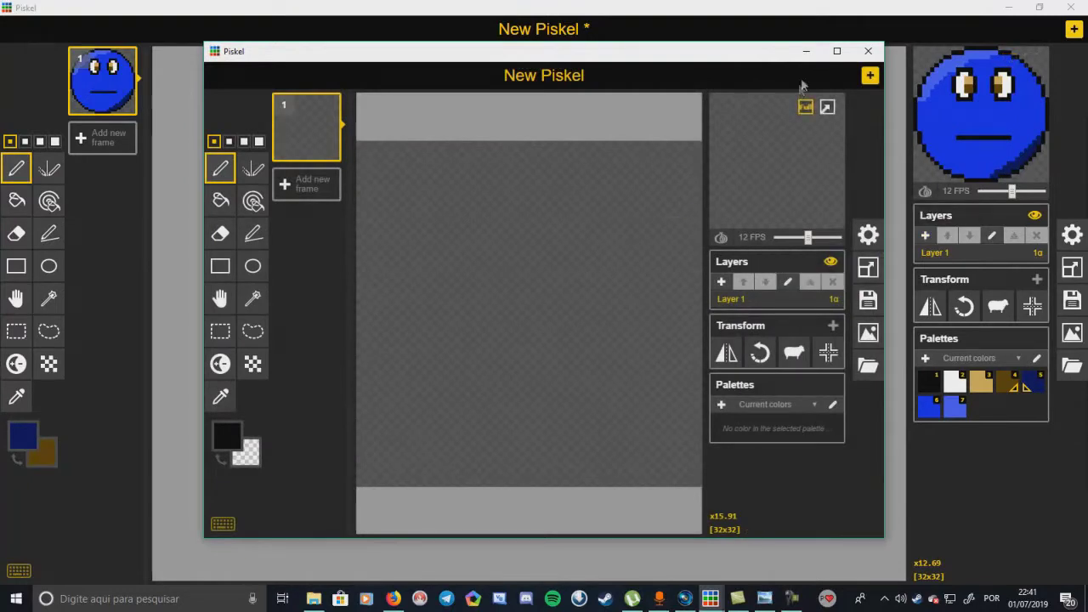
click(836, 51)
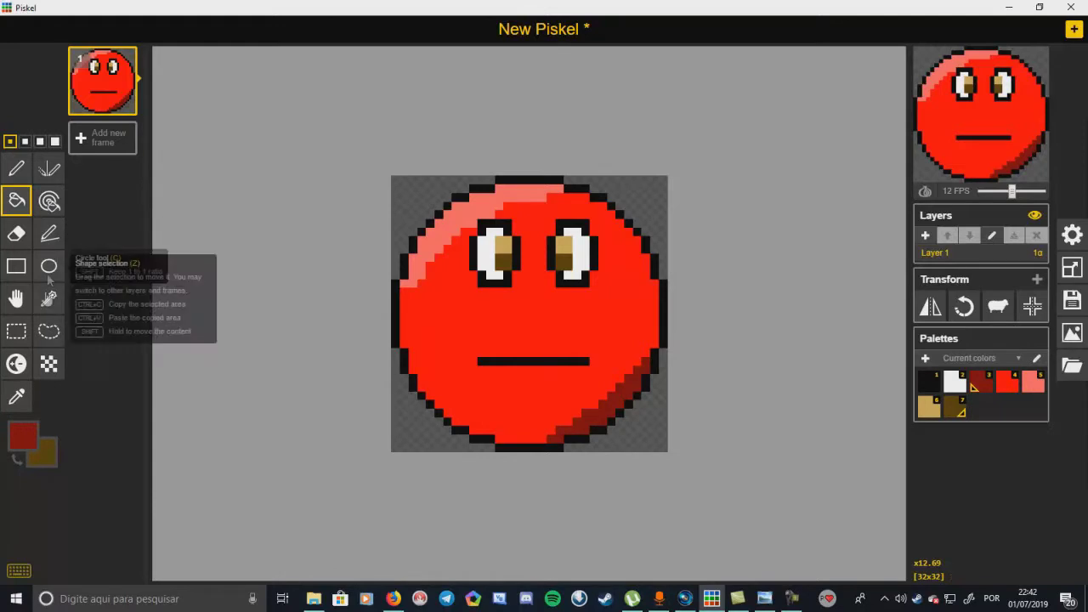
- Pick black and paint thick, angry slanted eyebrows over both eyes of the red face with the Pen tool
click(16, 168)
click(23, 436)
drag(146, 352, 157, 387)
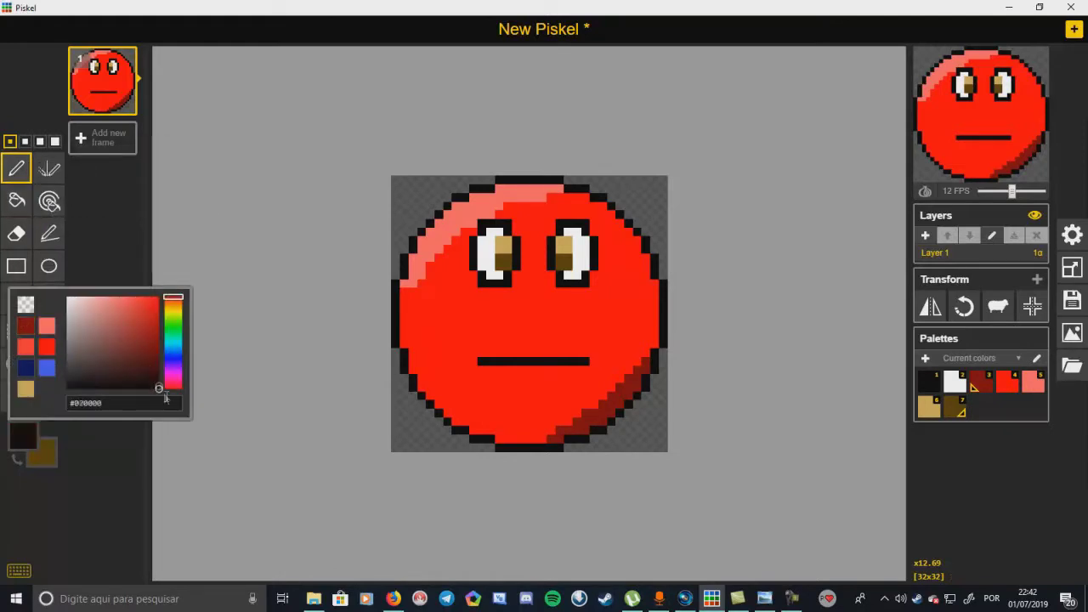
click(490, 214)
mouse_move(476, 216)
mouse_down()
mouse_move(510, 229)
mouse_move(473, 214)
mouse_up()
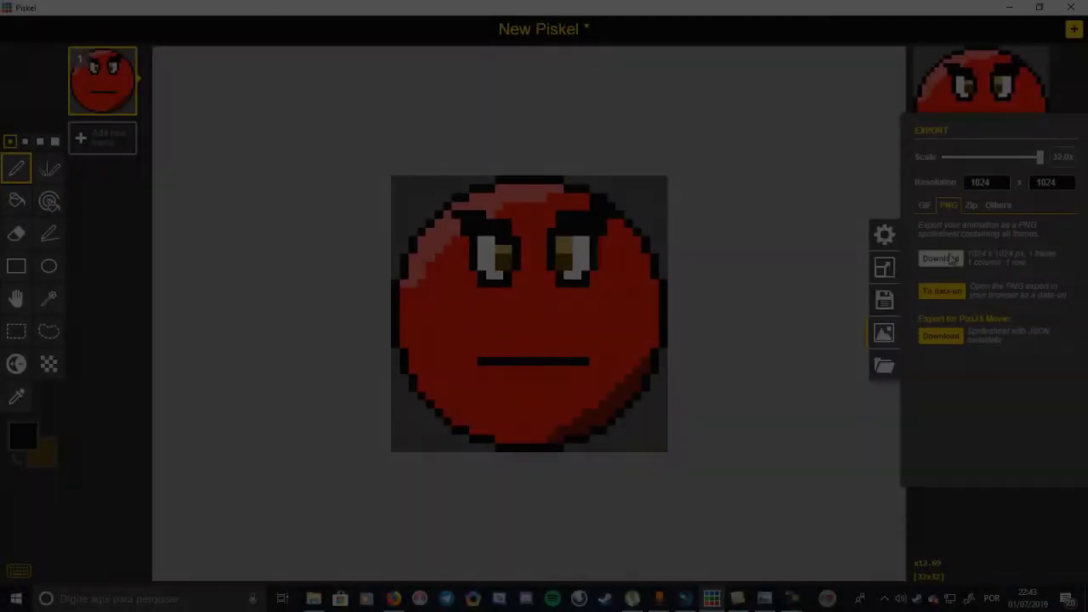
- Download the red enemy sprite as a 1024 x 1024 PNG named "inimigo" in the Sprites folder
click(940, 258)
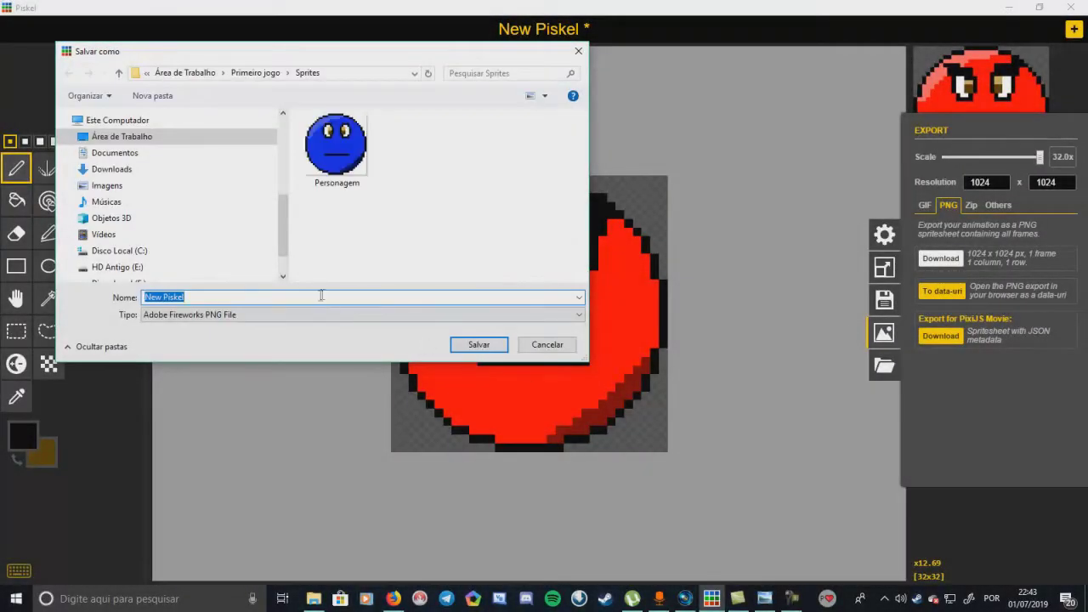
text(inimigo)
click(478, 345)
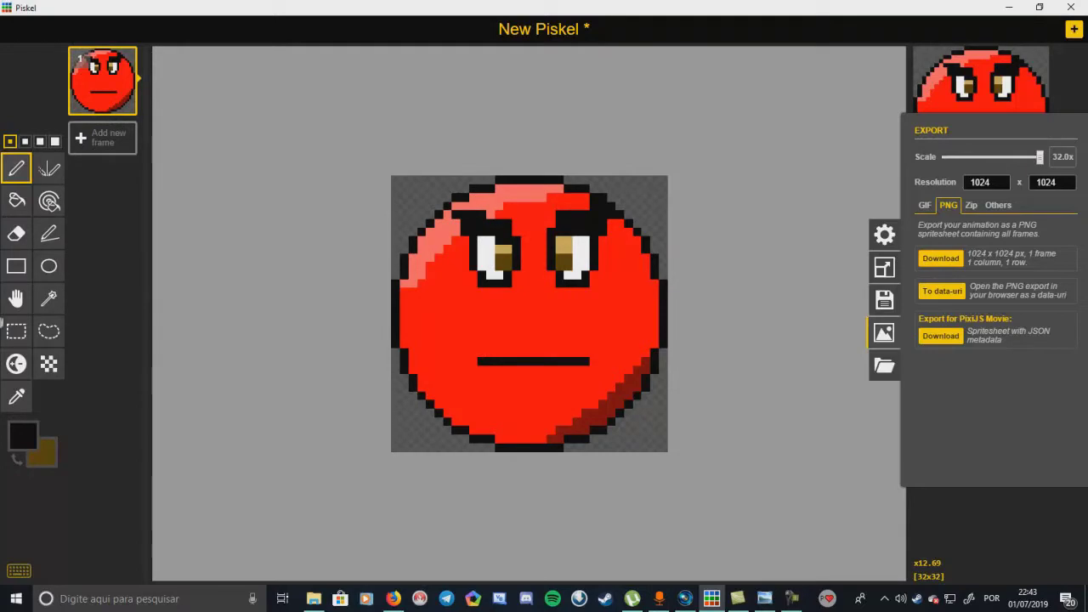
- Check the "Fase 1" level plan, create another blank sprite in a maximized window and check its 32 x 32 px canvas size
click(764, 598)
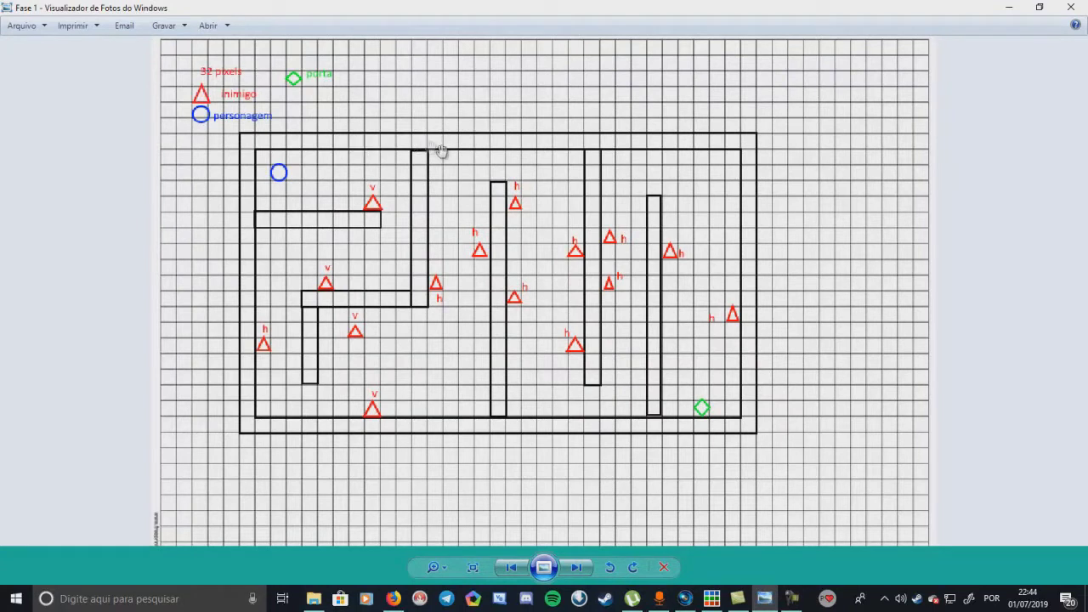
click(1008, 6)
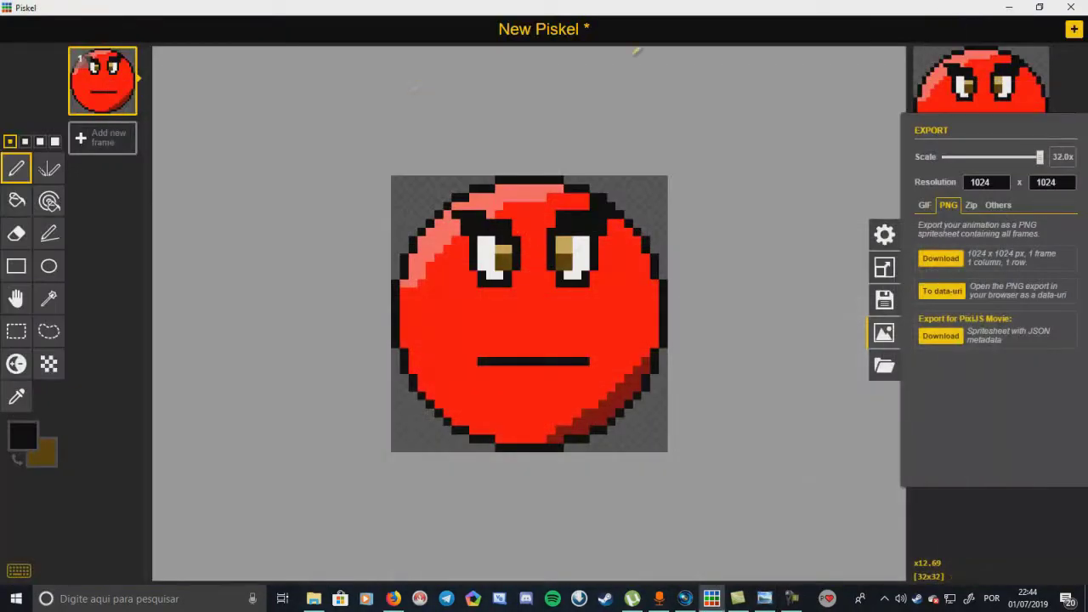
click(1074, 29)
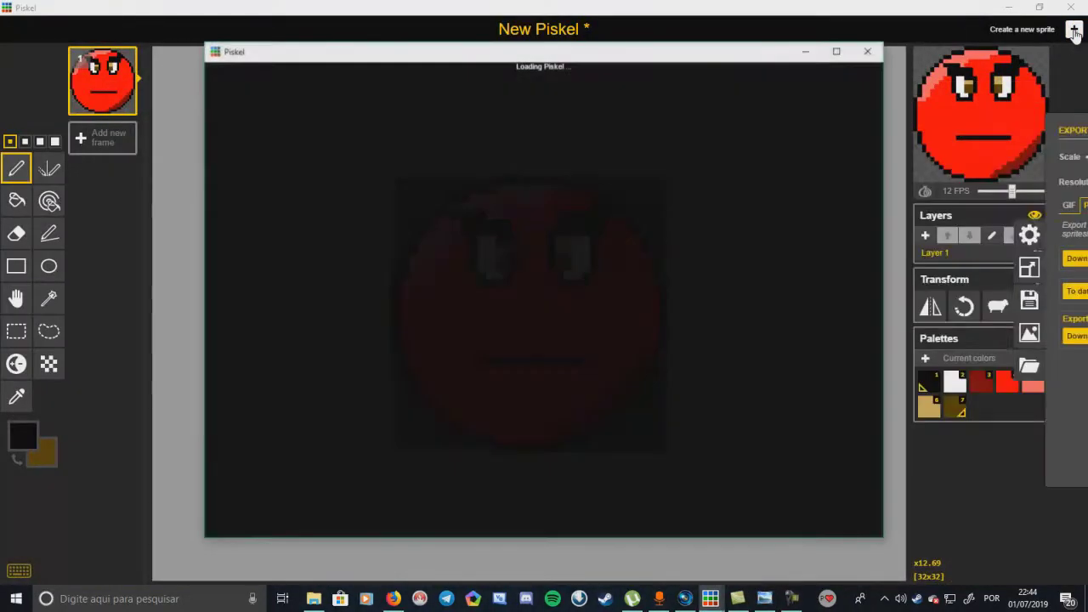
click(837, 51)
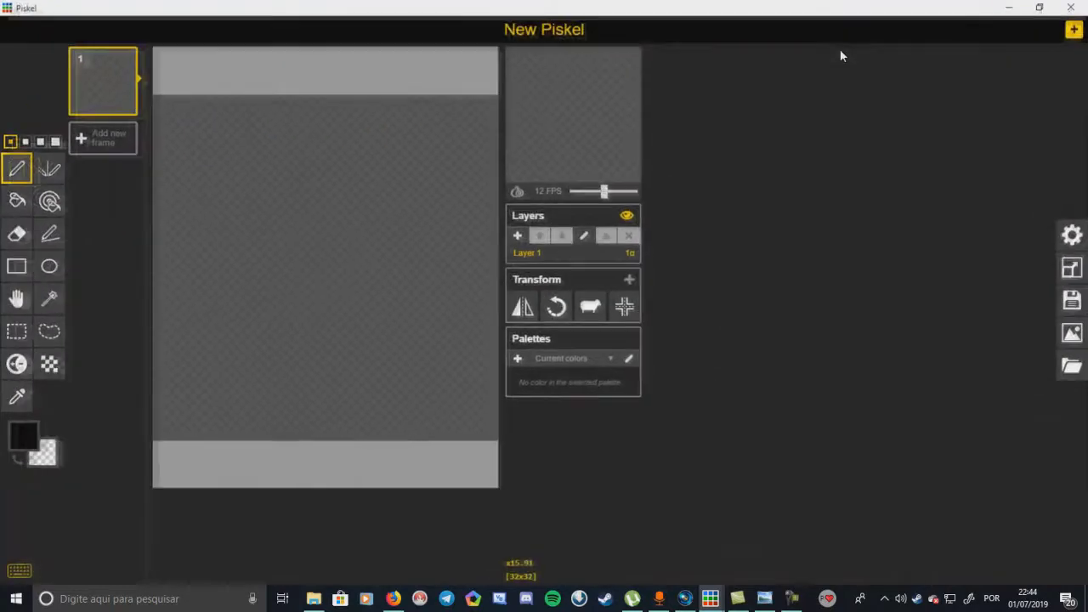
click(1074, 268)
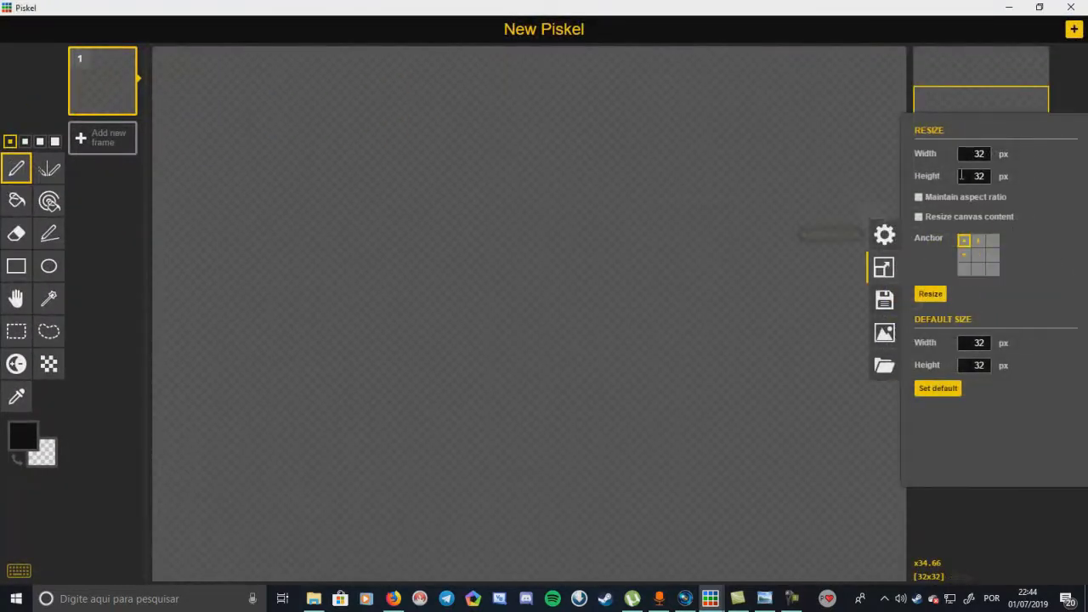
click(1061, 107)
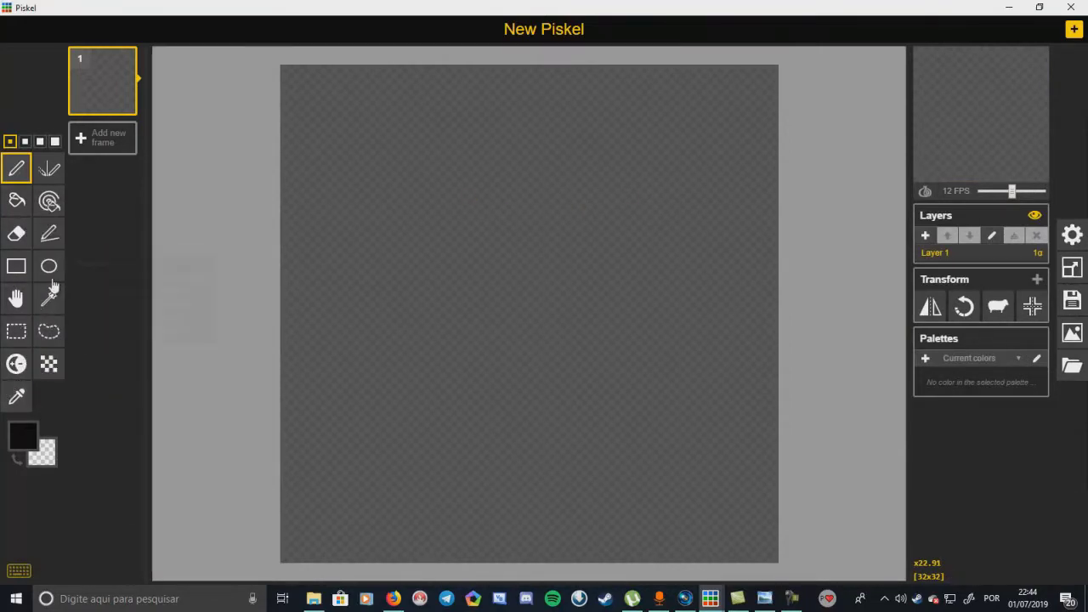
- Fill the whole blank canvas with the dark grey #545454 using the Paint bucket
click(18, 203)
click(23, 435)
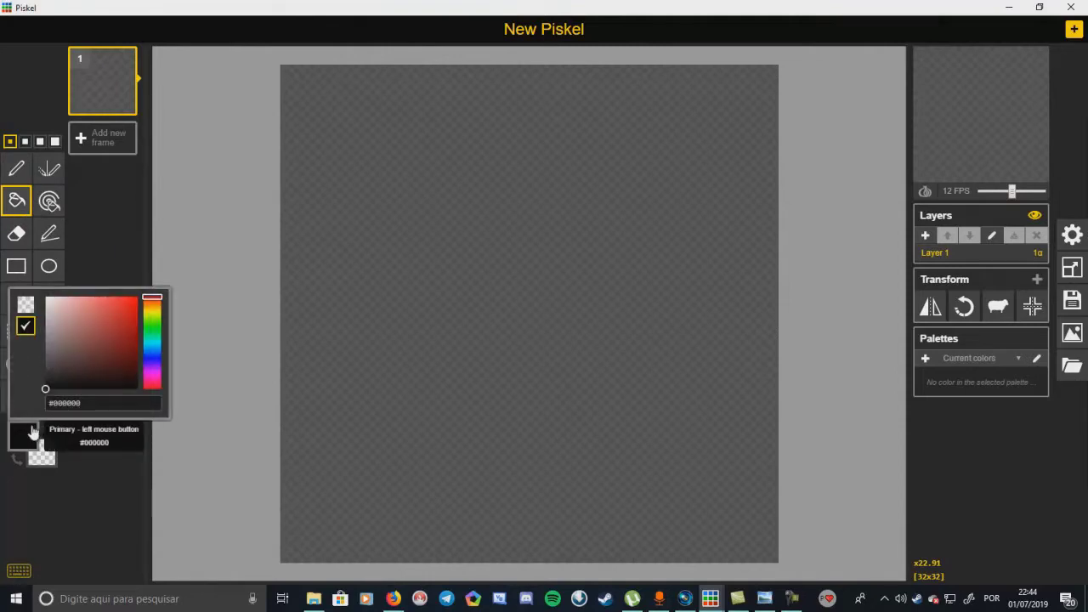
click(152, 352)
drag(152, 352, 152, 324)
drag(57, 354, 27, 363)
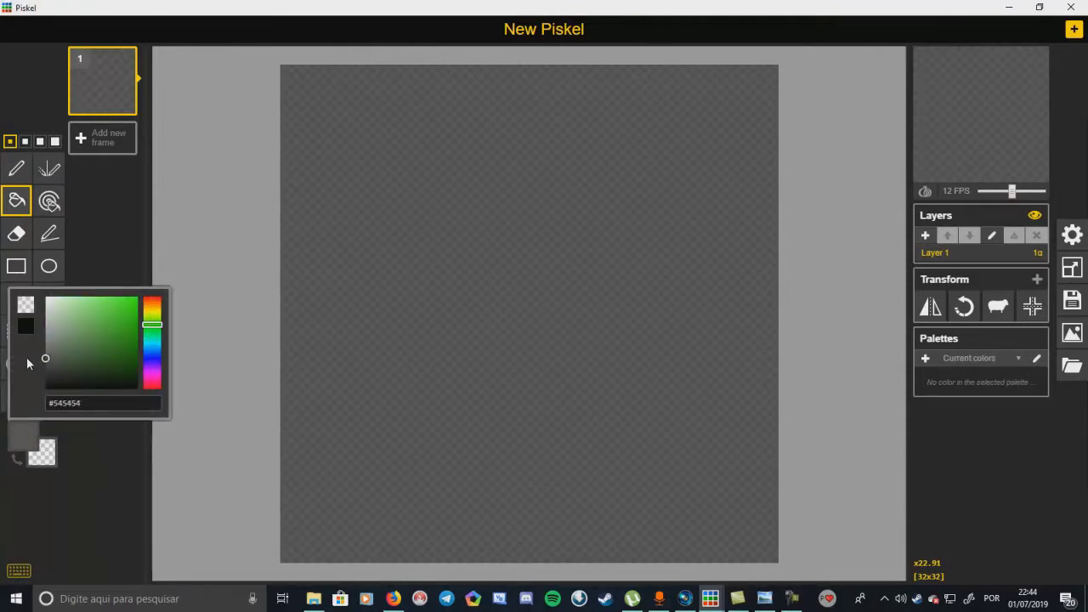
click(473, 244)
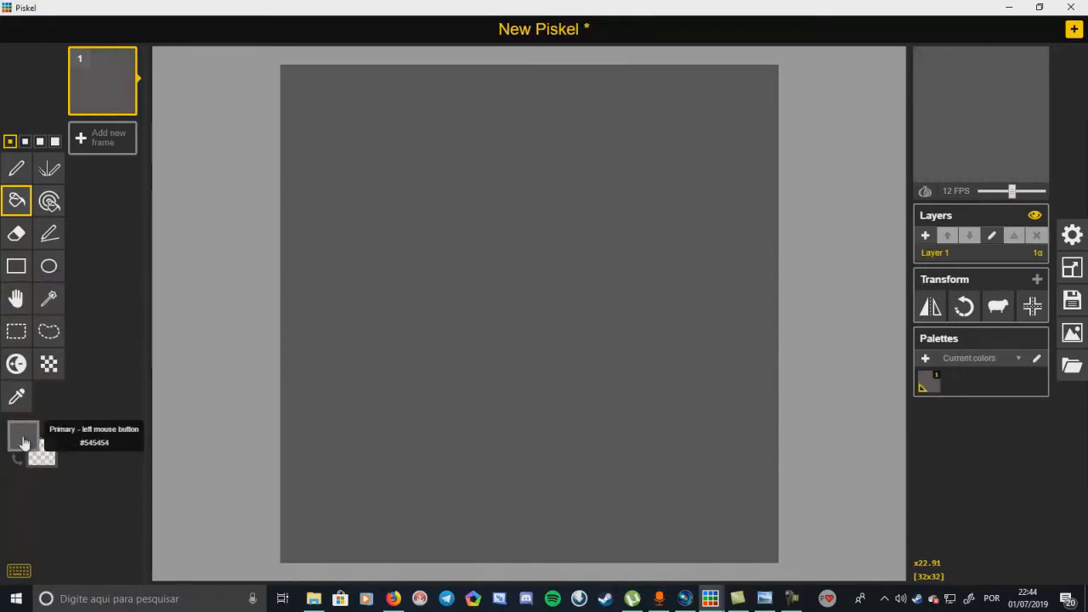
- Draw a one-pixel rectangle border in very dark grey #2b2b2b along the canvas edge
click(23, 443)
key(r)
click(66, 359)
drag(68, 369, 66, 374)
drag(289, 70, 769, 547)
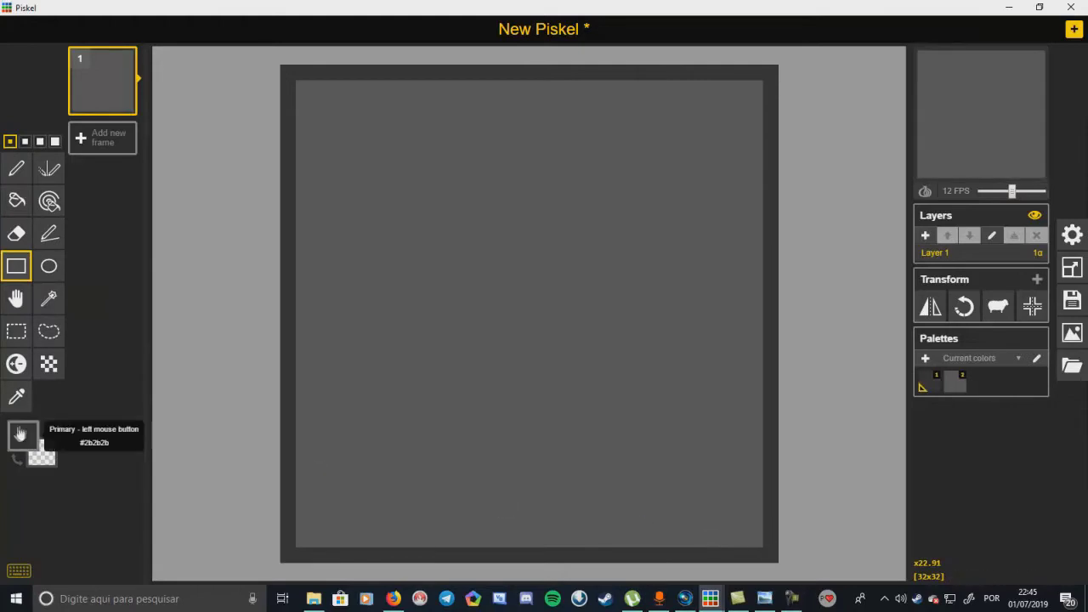
- Draw a second one-pixel rectangle in grey #474747 just inside the outer border
click(23, 435)
click(66, 365)
drag(303, 80, 760, 545)
- Draw a third one-pixel rectangle in grey #535453 just inside the second border
click(23, 435)
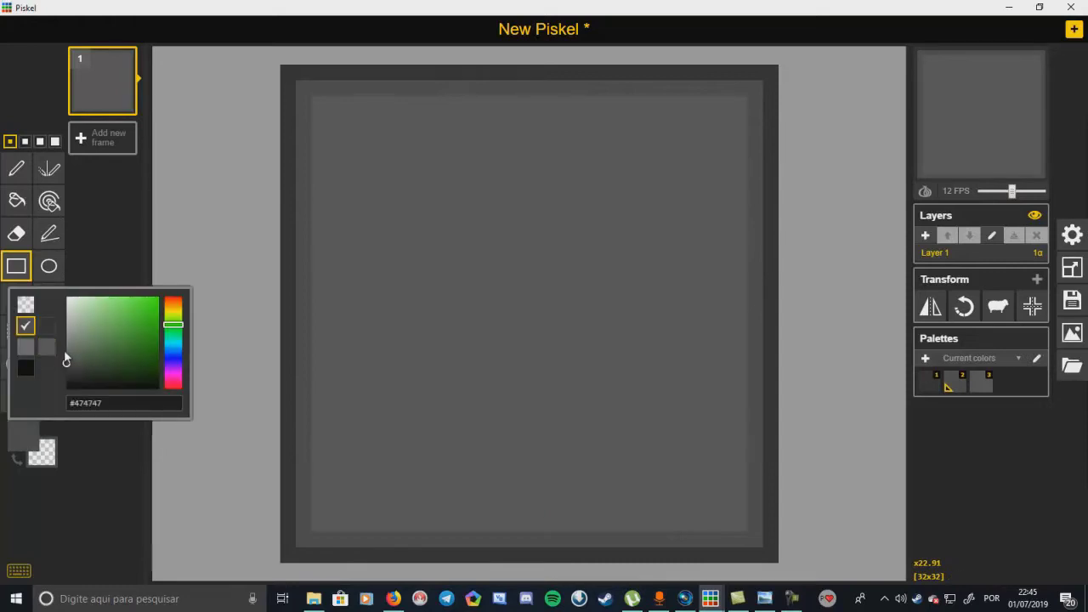
click(68, 362)
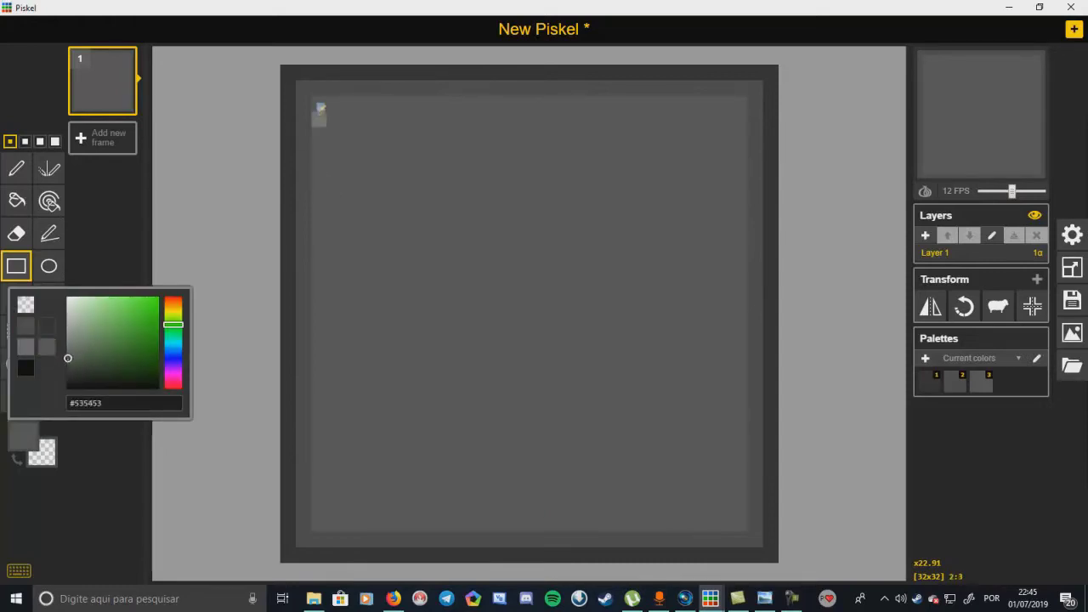
drag(320, 117, 334, 118)
drag(417, 197, 416, 197)
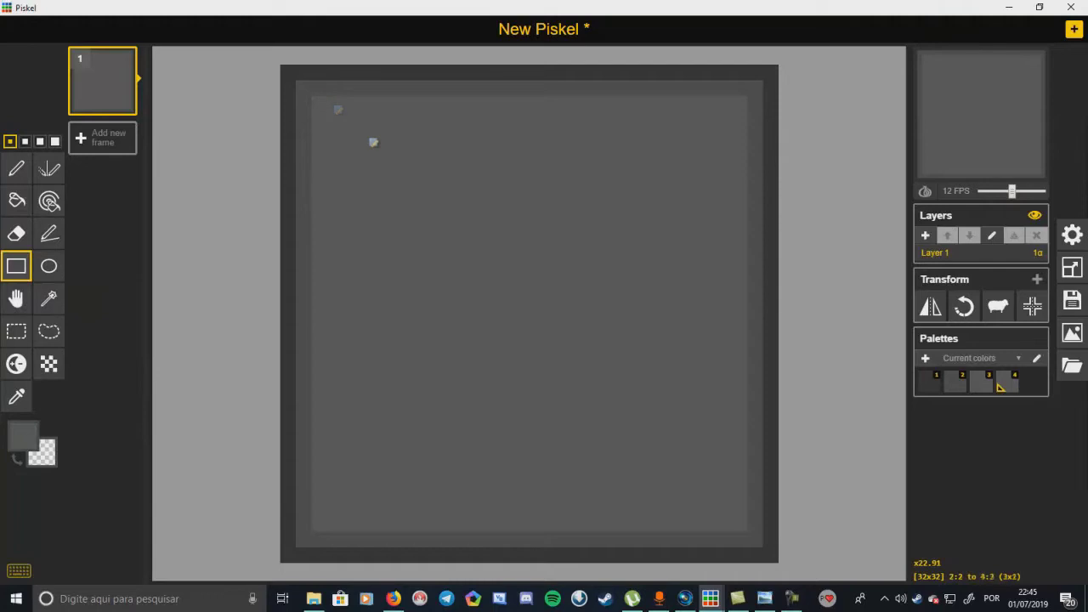
- Draw a one-pixel rectangle in lighter grey #7e7e7e just inside the third border, undoing a first one drawn over that border
click(22, 449)
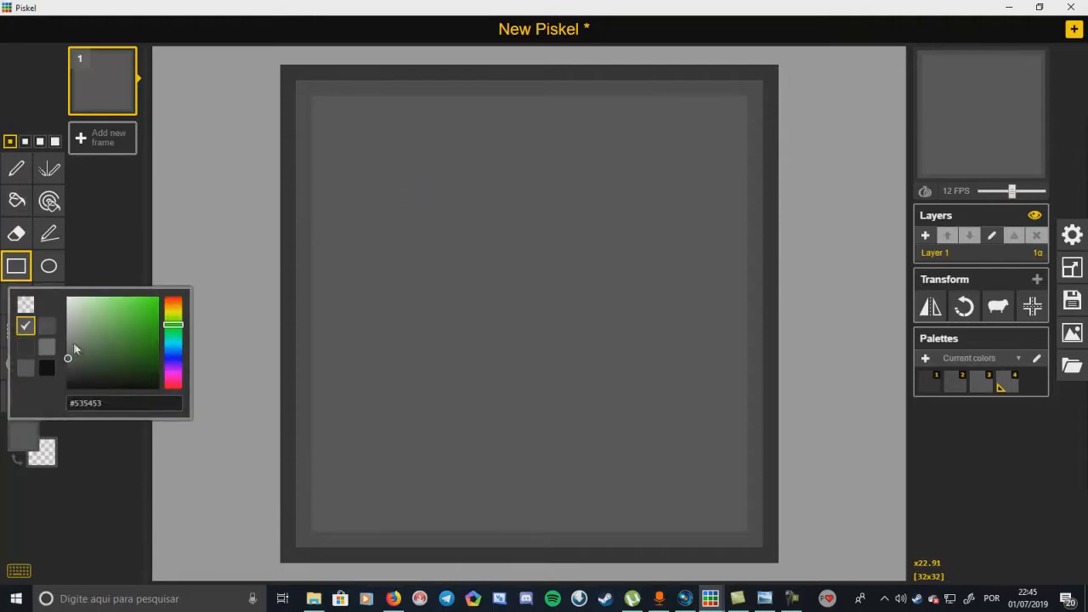
drag(68, 362, 69, 341)
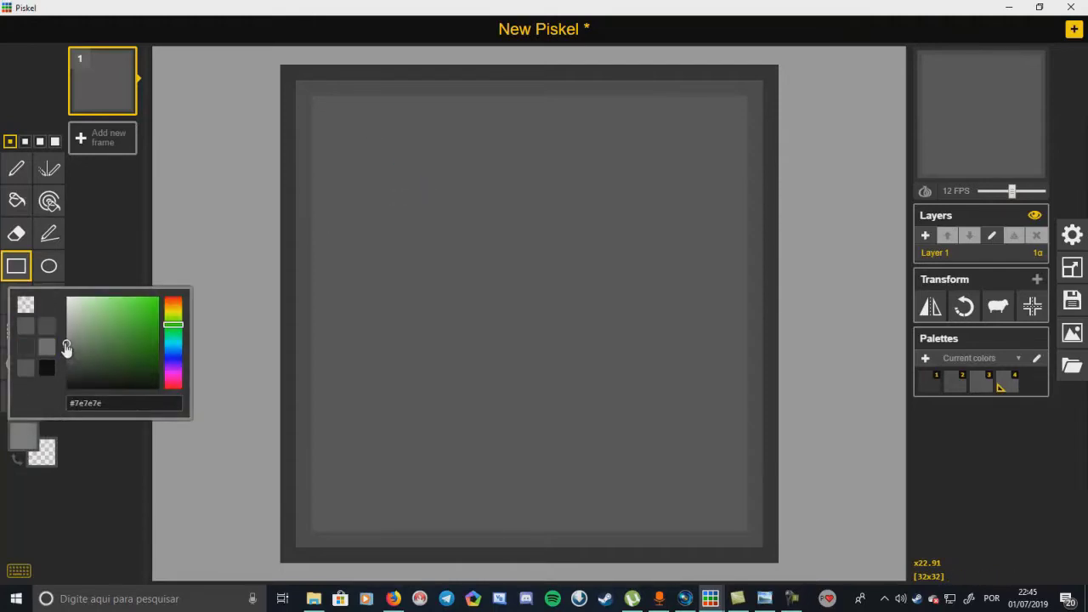
drag(318, 103, 744, 517)
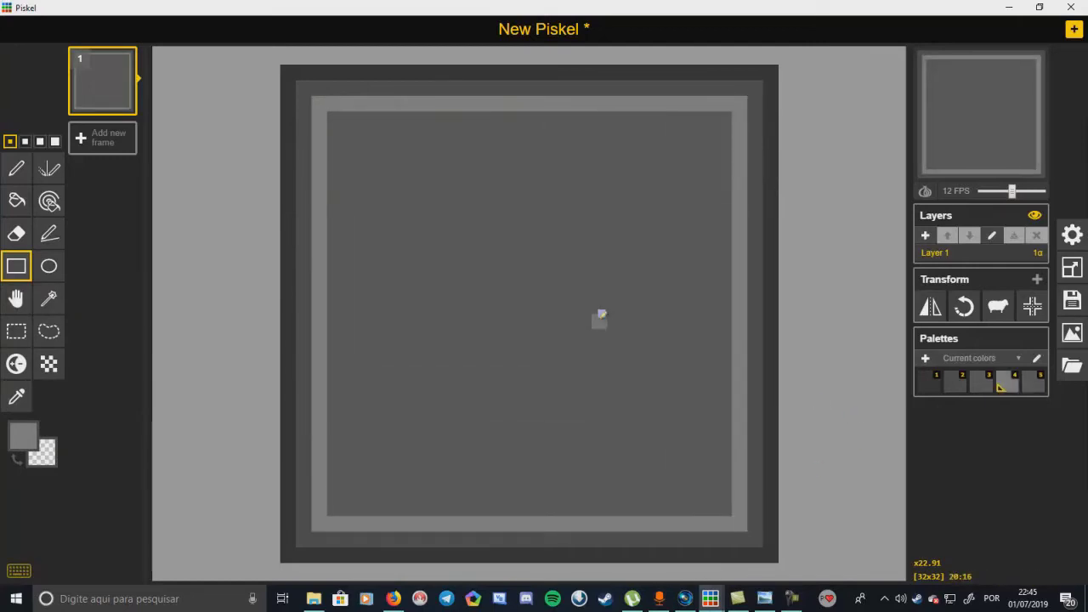
key(ctrl+z)
drag(333, 114, 722, 507)
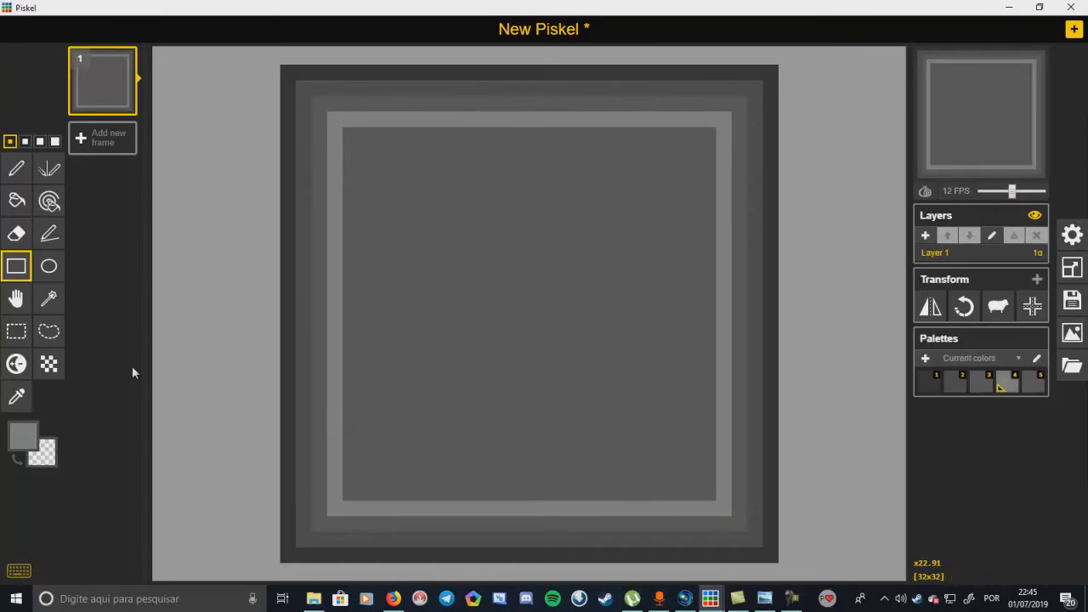
- Fill the central area of the wall tile with the same lighter grey as the innermost rectangle
click(16, 200)
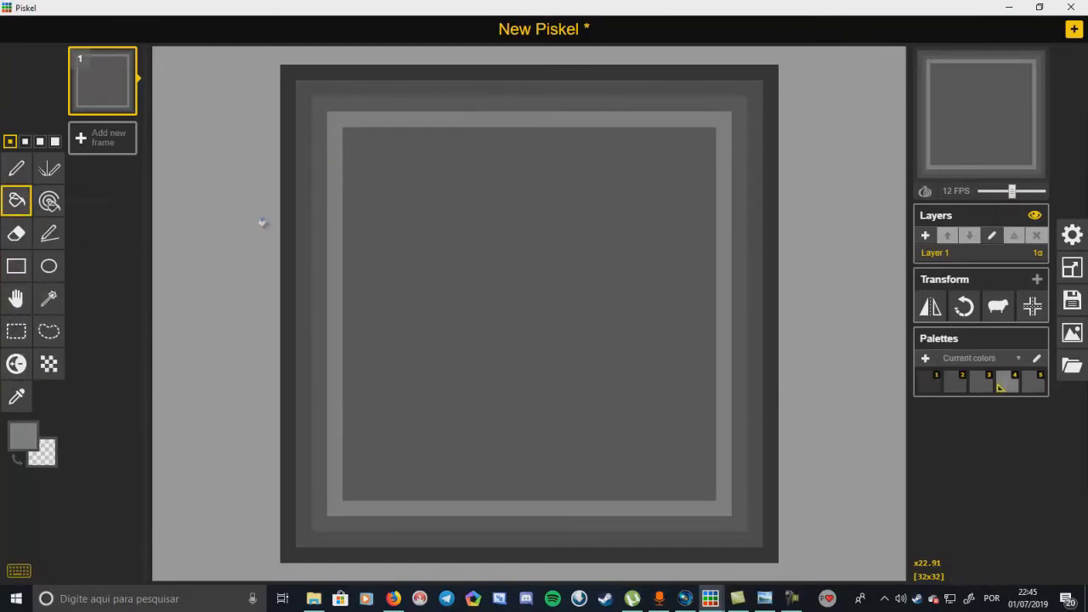
click(397, 226)
click(400, 170)
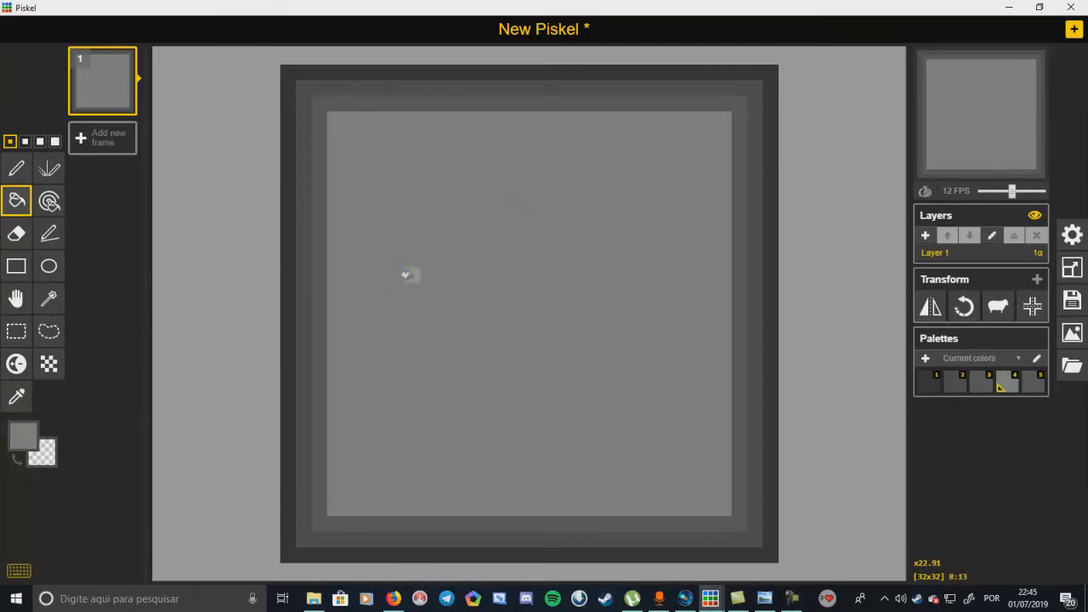
- Pick a darker grey and scatter small specks and L-shaped cracks across the wall tile's centre with the Pen tool
click(16, 168)
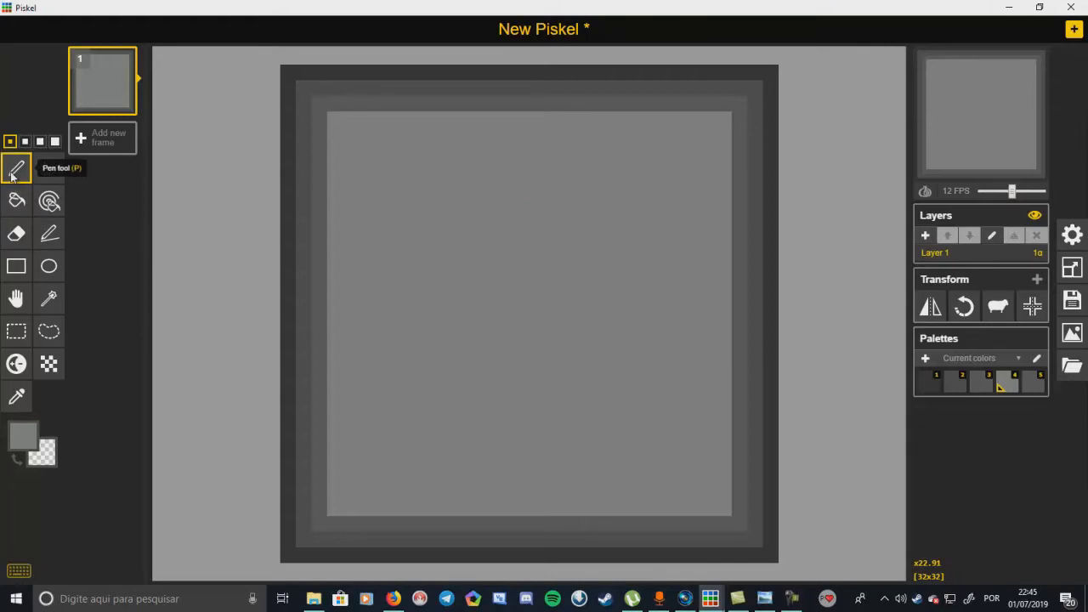
click(38, 439)
drag(70, 348, 65, 366)
mouse_move(459, 196)
mouse_down()
mouse_move(441, 216)
mouse_move(430, 246)
mouse_up()
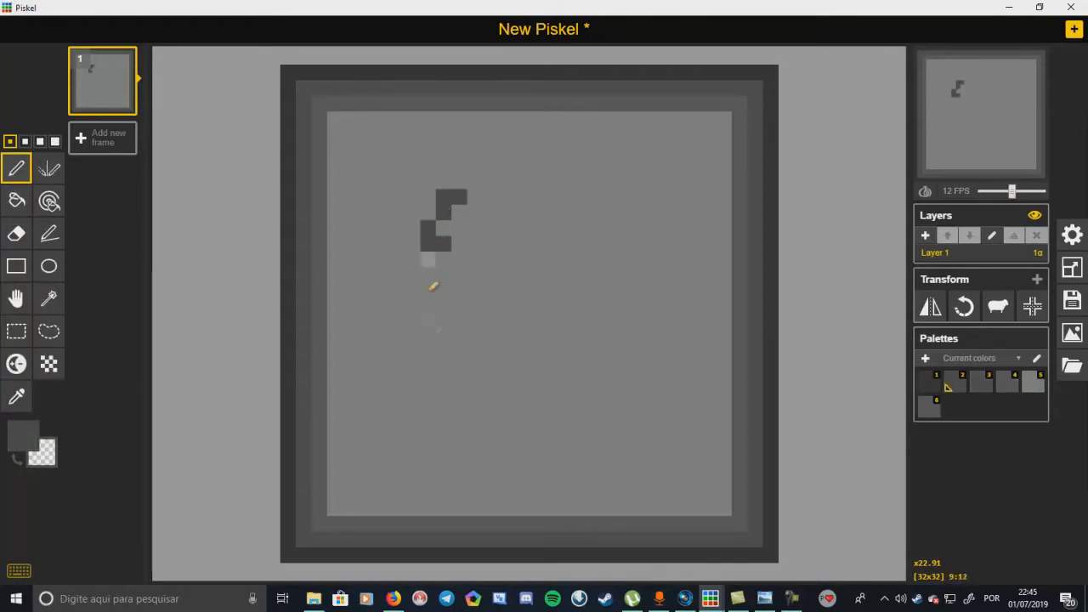
drag(475, 383, 506, 399)
drag(614, 259, 615, 274)
click(631, 151)
drag(396, 399, 396, 415)
drag(584, 462, 631, 461)
drag(536, 305, 521, 290)
click(366, 165)
click(350, 274)
click(677, 337)
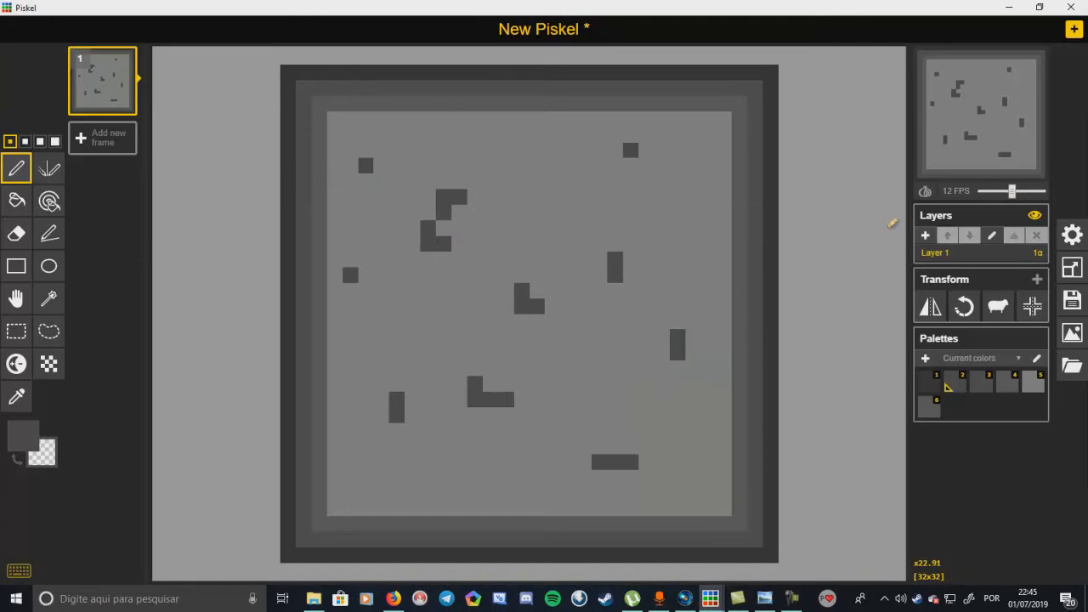
- Export the wall tile as a 1024 x 1024 PNG named "solido parede" in the Sprites folder, after checking the level plan
click(764, 598)
click(1009, 6)
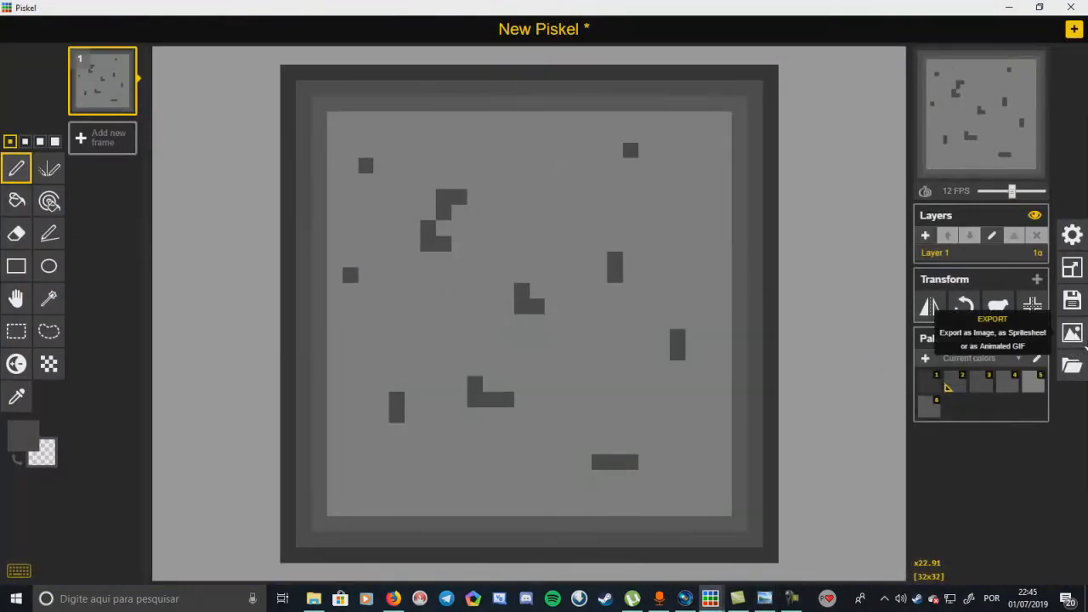
click(1076, 338)
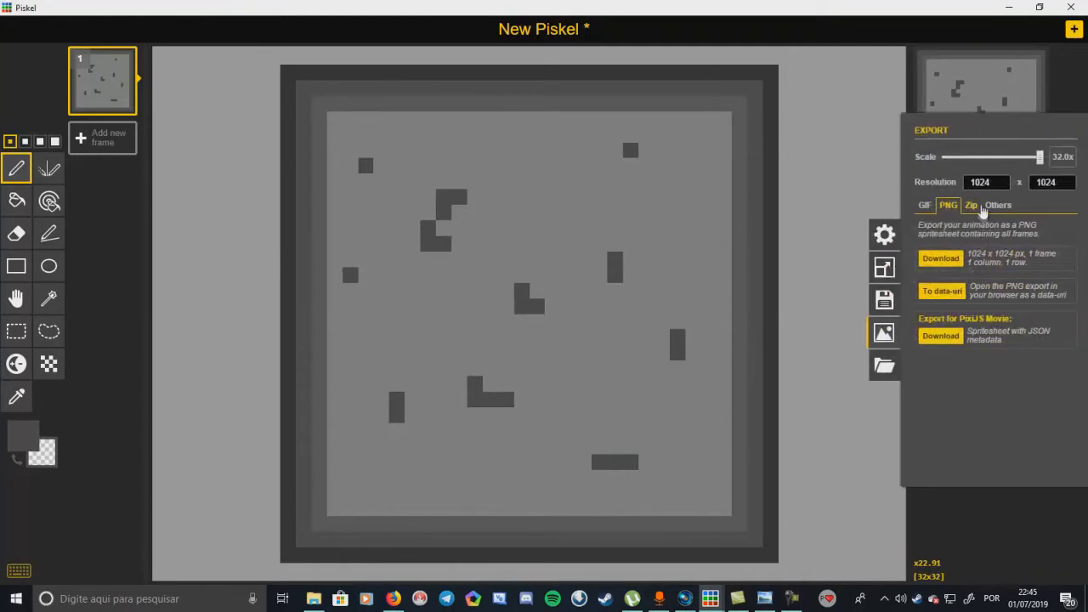
click(940, 258)
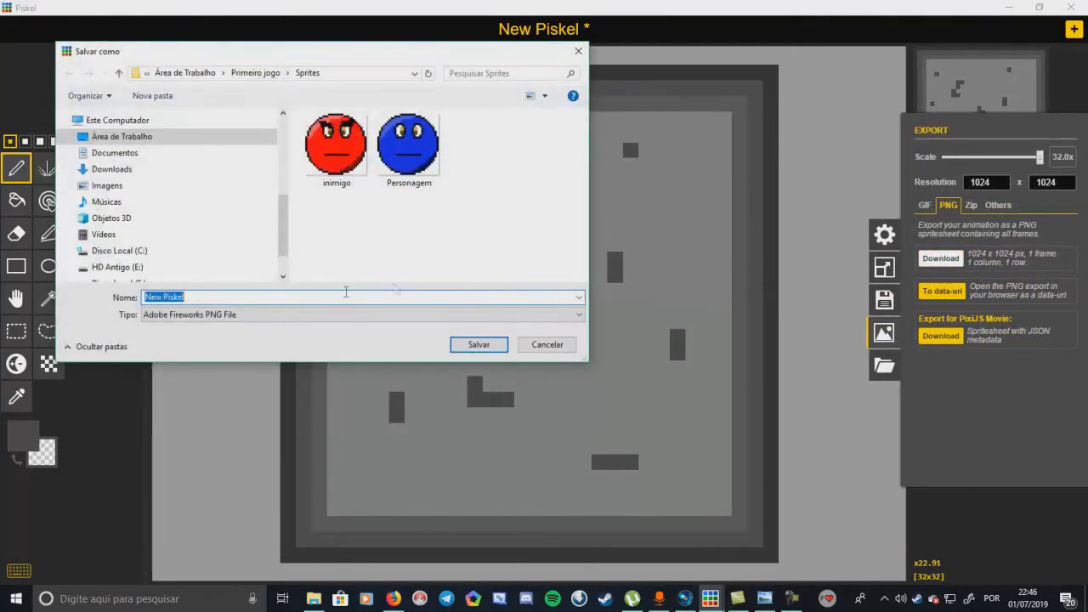
text(s)
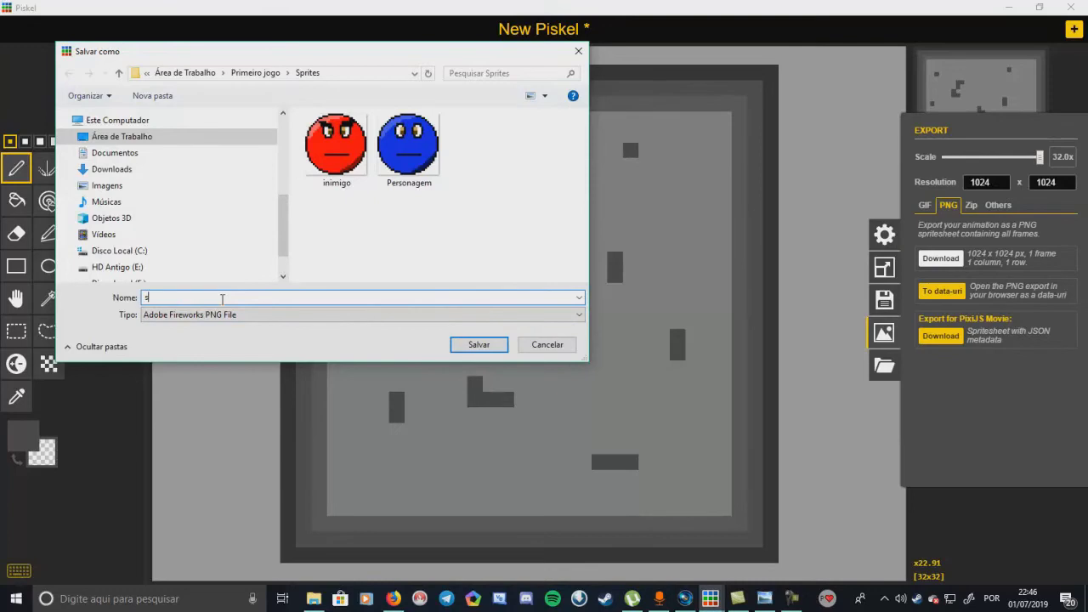
text(olido parede)
click(478, 346)
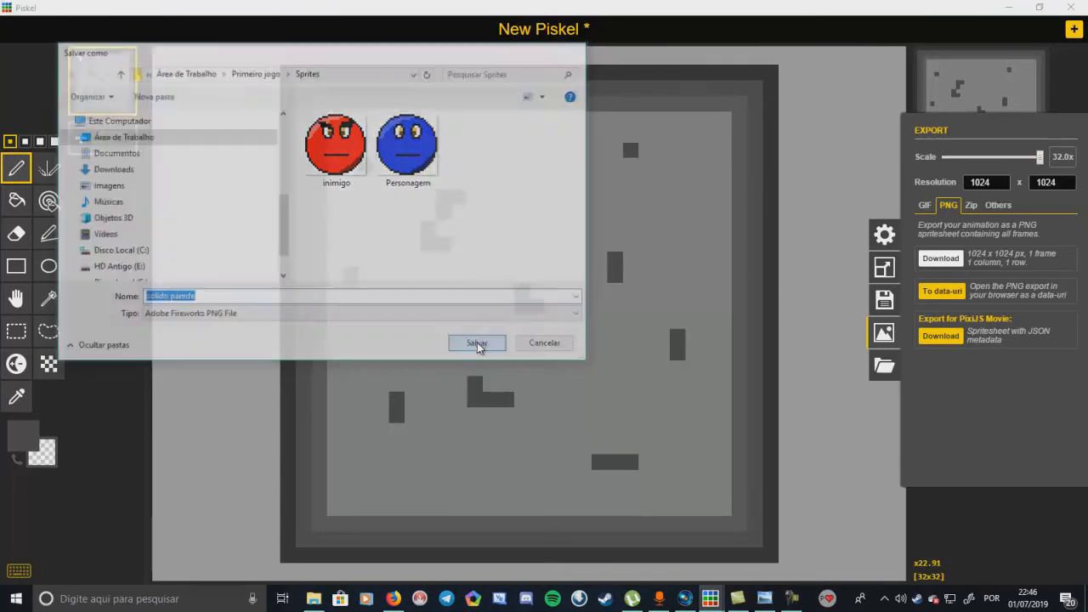